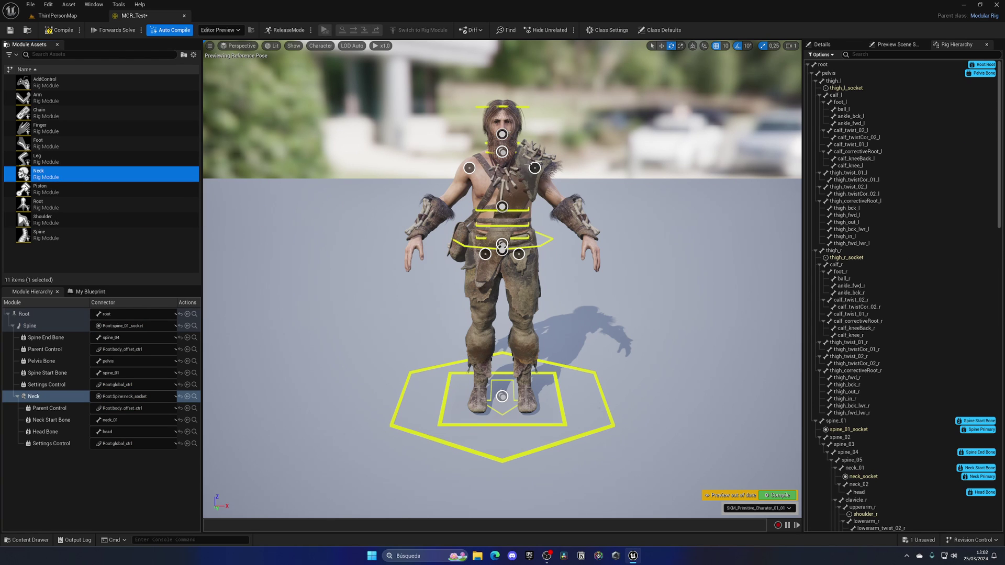
# - Drag a Shoulder module onto the character in the MCR_Test rig preview
pyautogui.moveTo(155, 220); pyautogui.dragTo(535, 168)
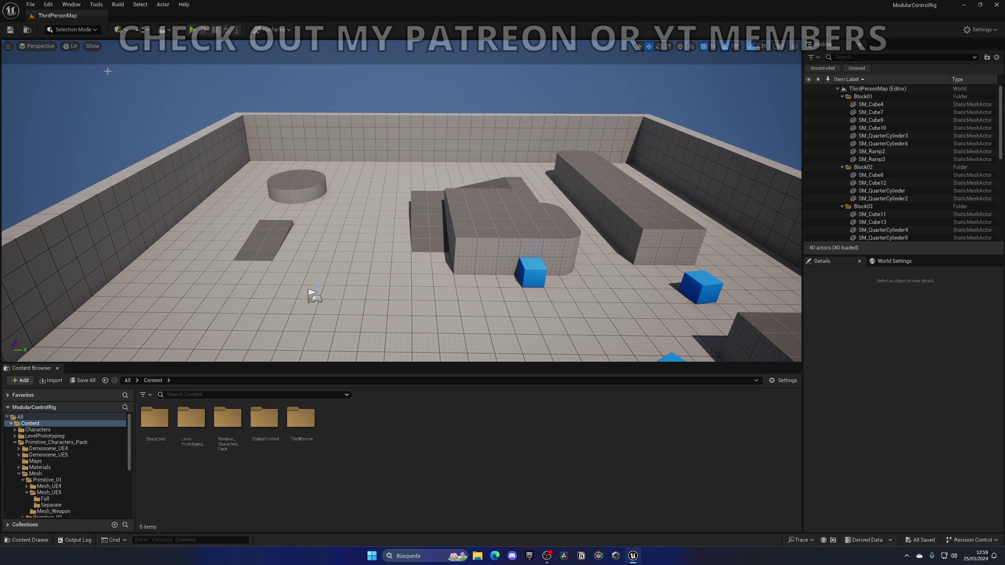
pyautogui.click(48, 4)
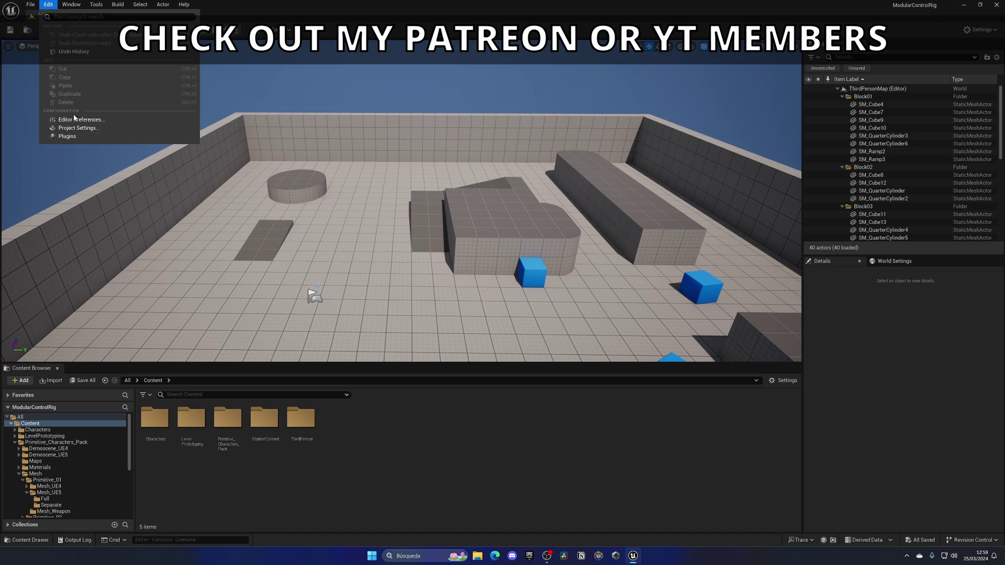
pyautogui.click(67, 136)
pyautogui.write('control rig')
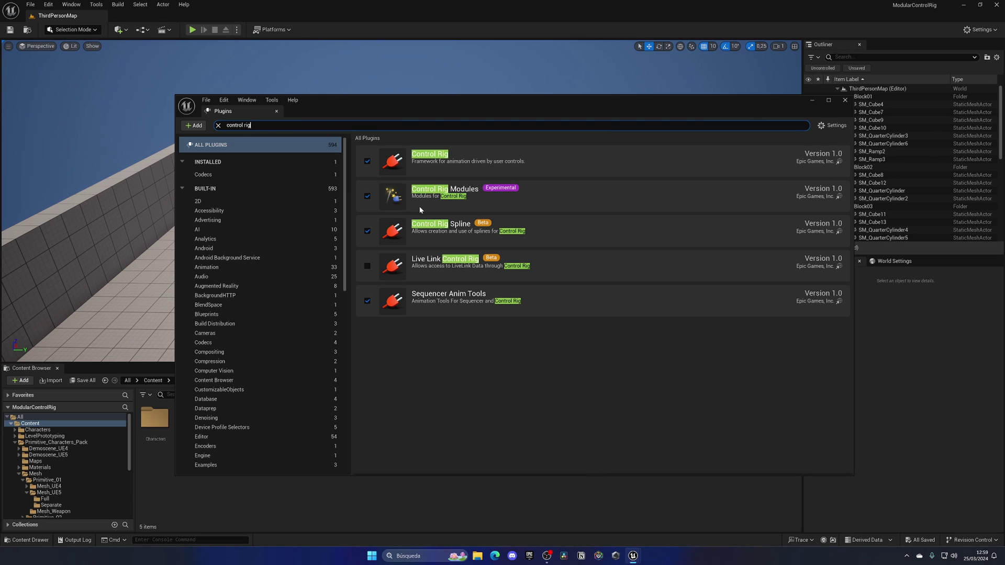
pyautogui.click(844, 101)
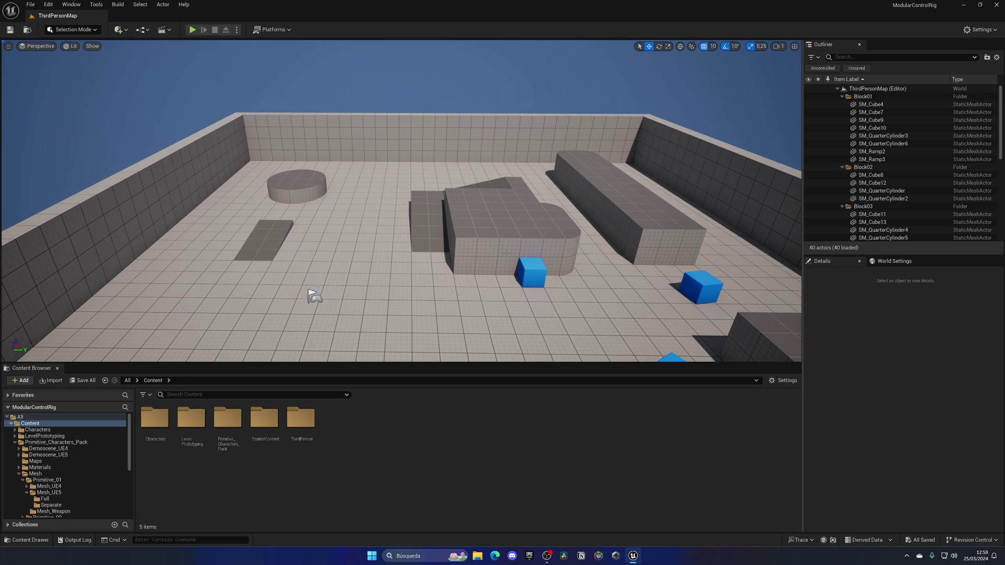
pyautogui.doubleClick(237, 423)
pyautogui.doubleClick(306, 432)
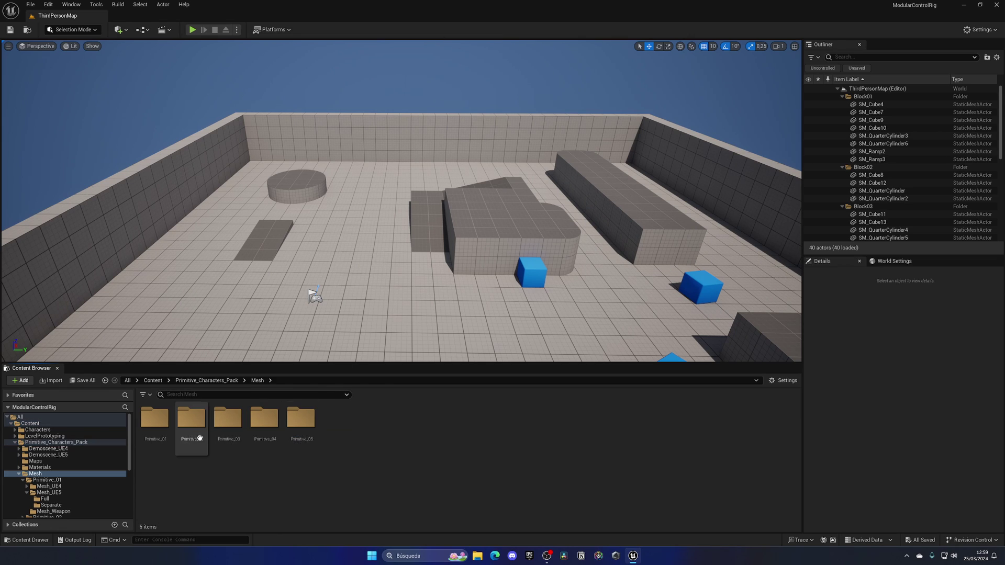
pyautogui.doubleClick(155, 419)
pyautogui.doubleClick(186, 422)
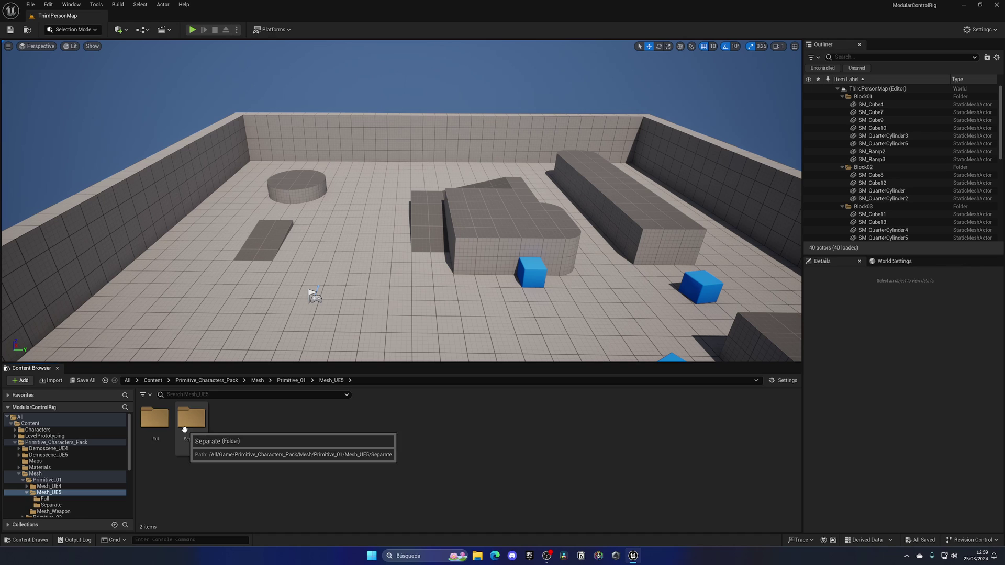
pyautogui.doubleClick(155, 419)
pyautogui.click(156, 422)
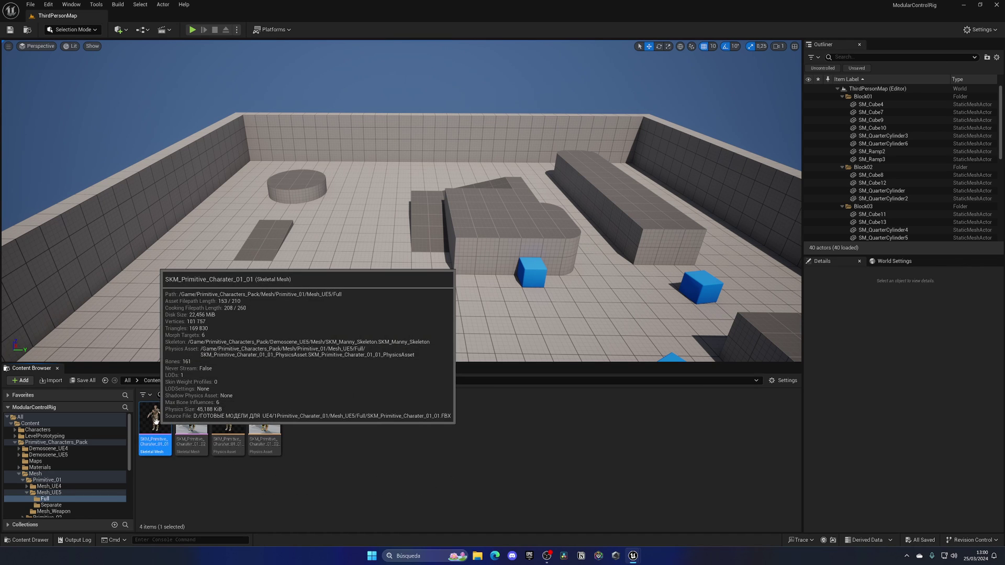
pyautogui.doubleClick(155, 421)
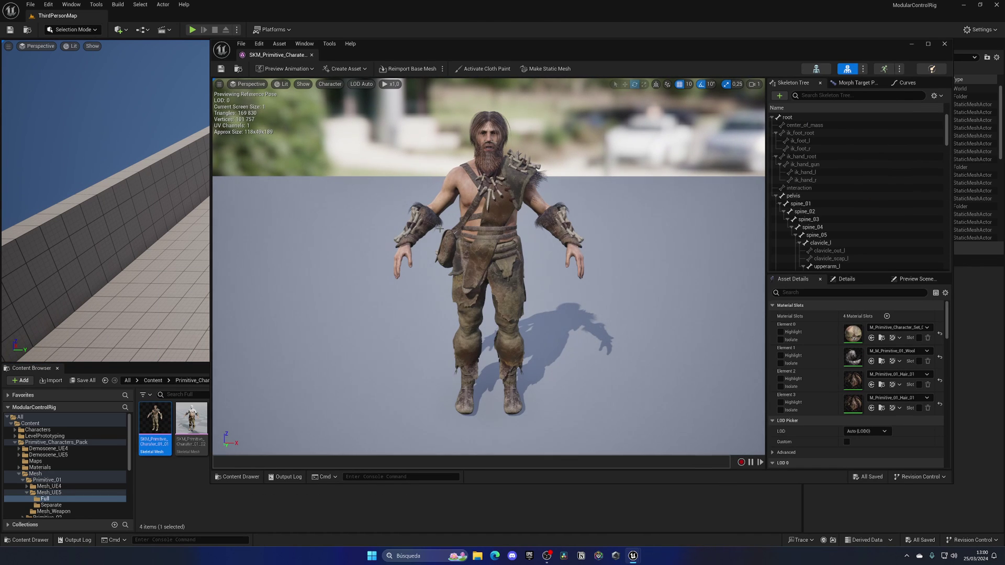
pyautogui.scroll(-10, 799, 159)
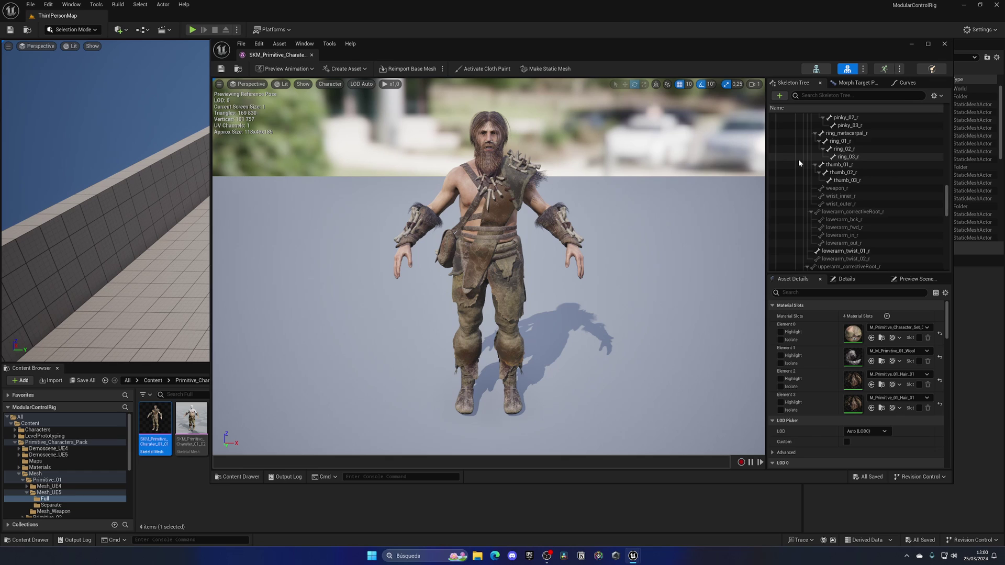
pyautogui.scroll(-15, 798, 159)
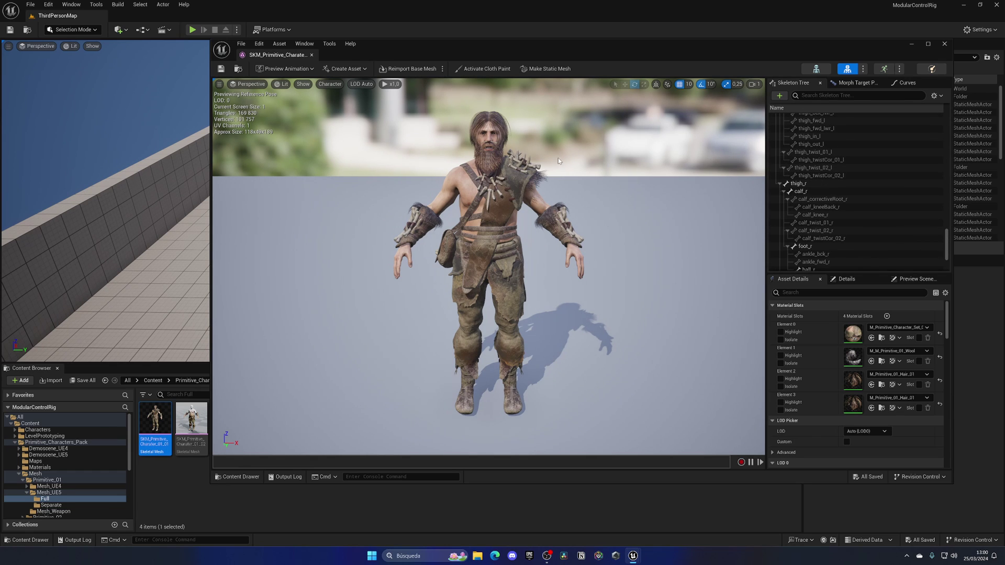
pyautogui.click(311, 55)
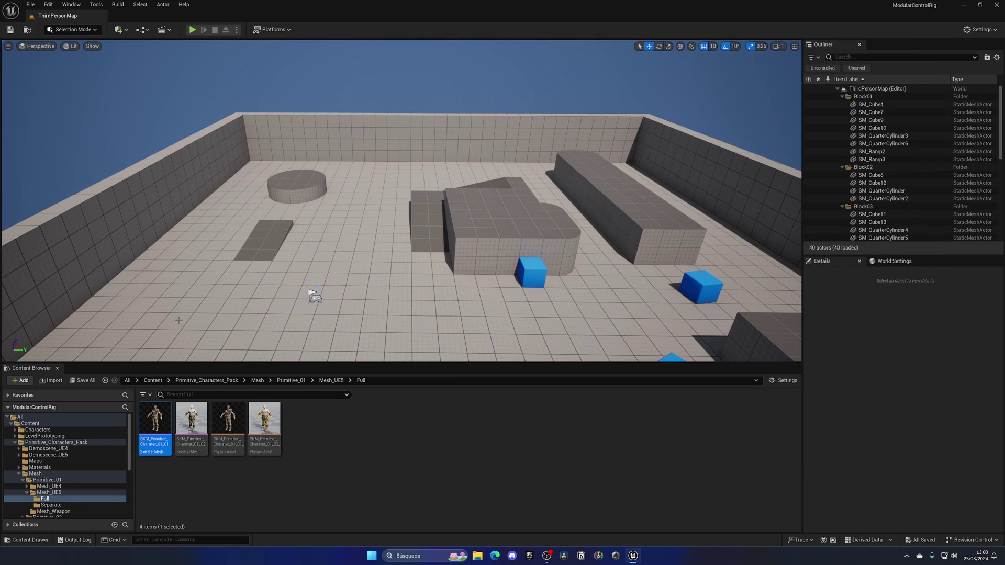
pyautogui.click(153, 380)
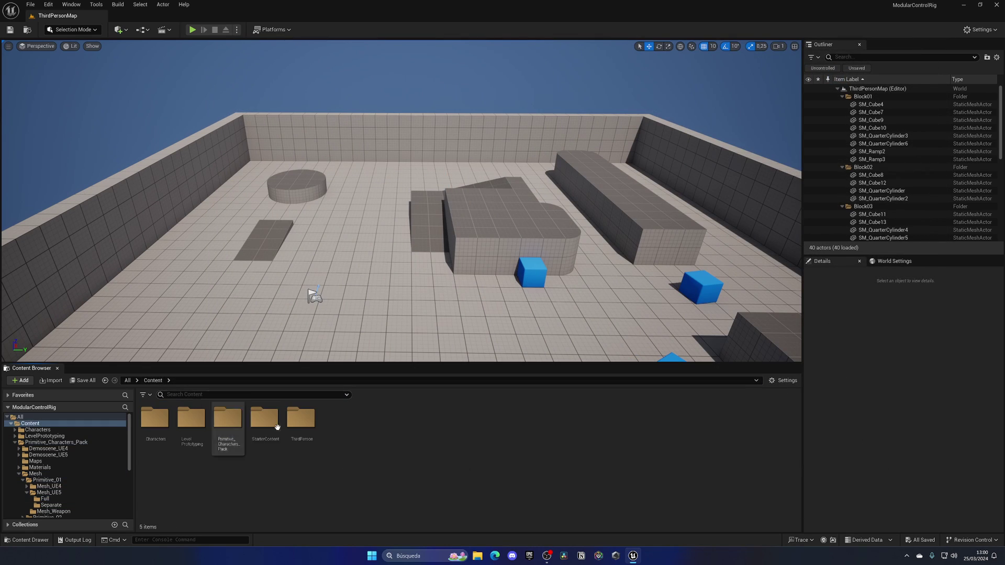
# - Create a new Control Rig asset in the Content folder with ModularRig as its parent
pyautogui.rightClick(362, 434)
pyautogui.moveTo(392, 275)
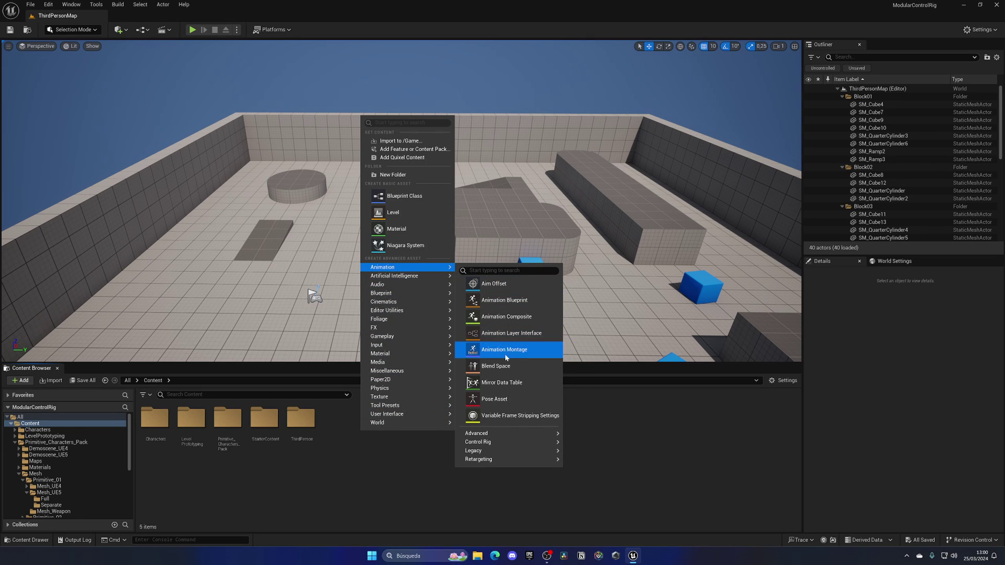
pyautogui.moveTo(495, 442)
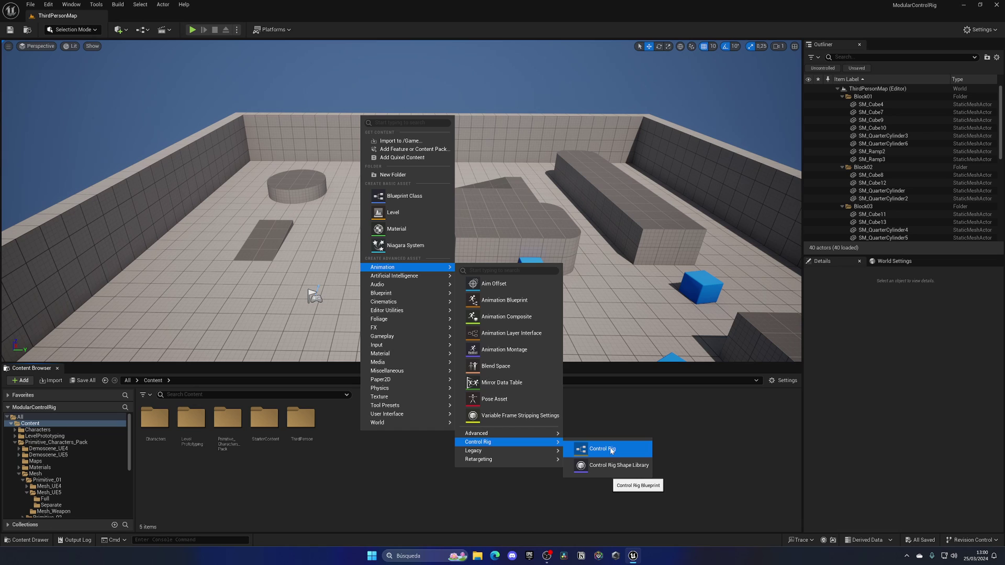
pyautogui.click(624, 453)
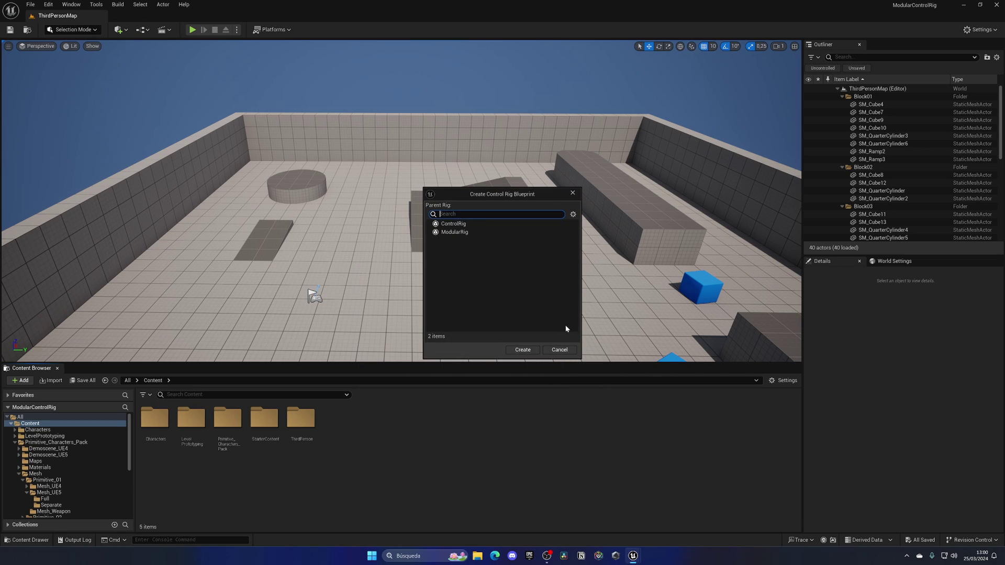
pyautogui.click(489, 224)
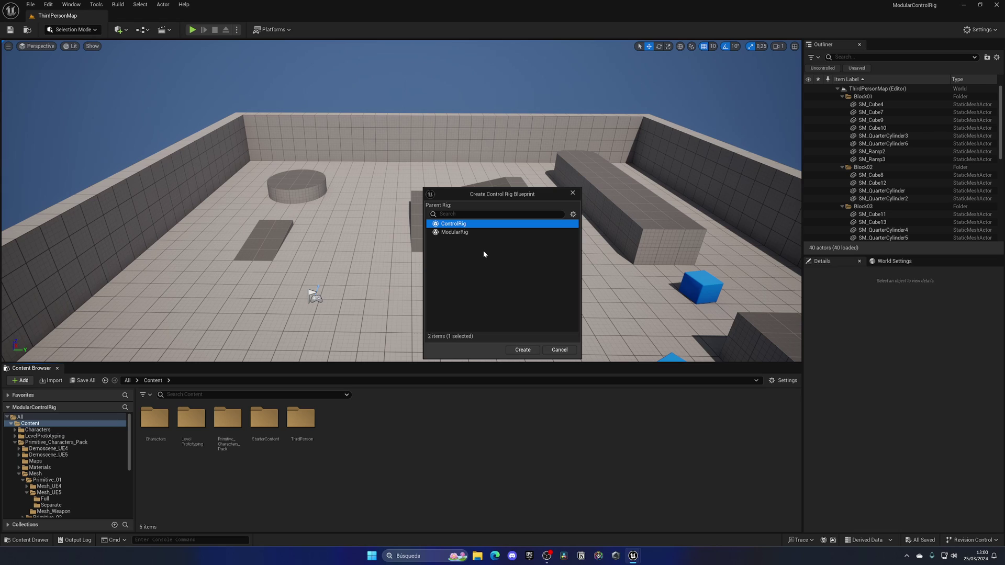
pyautogui.click(469, 234)
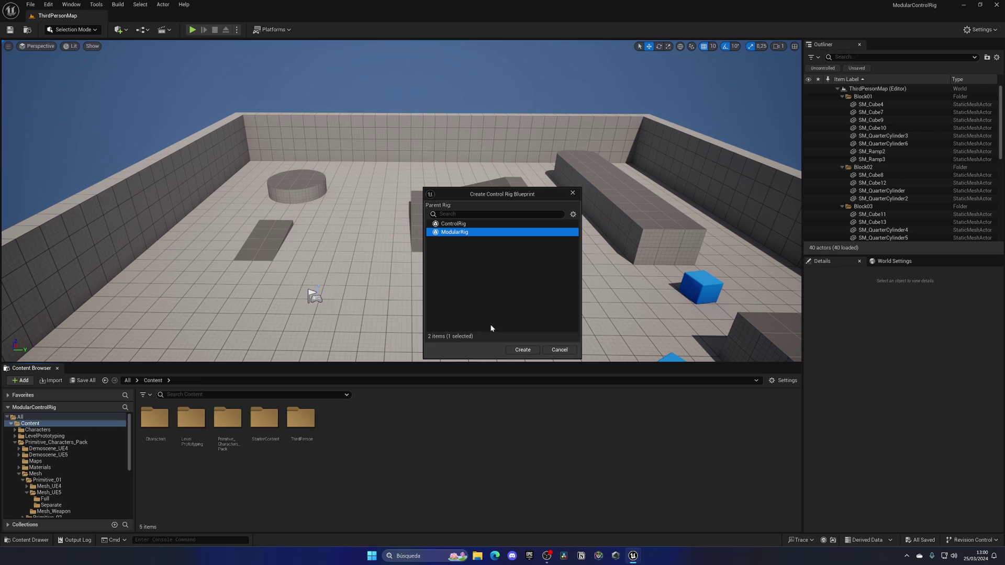
pyautogui.click(517, 351)
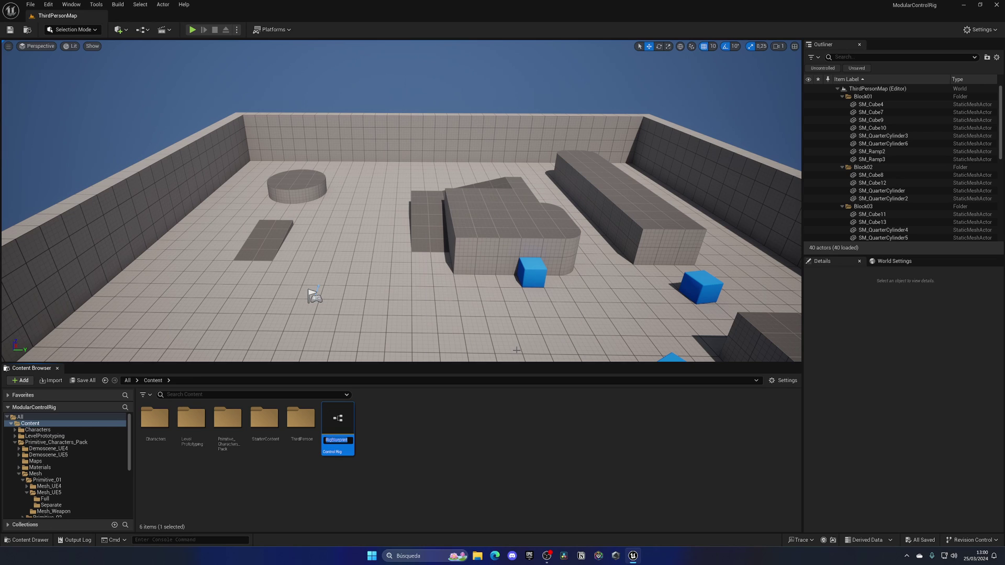
# - Name the new asset MCR_Test and open it in the rig editor
pyautogui.write('MCR_Test')
pyautogui.press('Return')
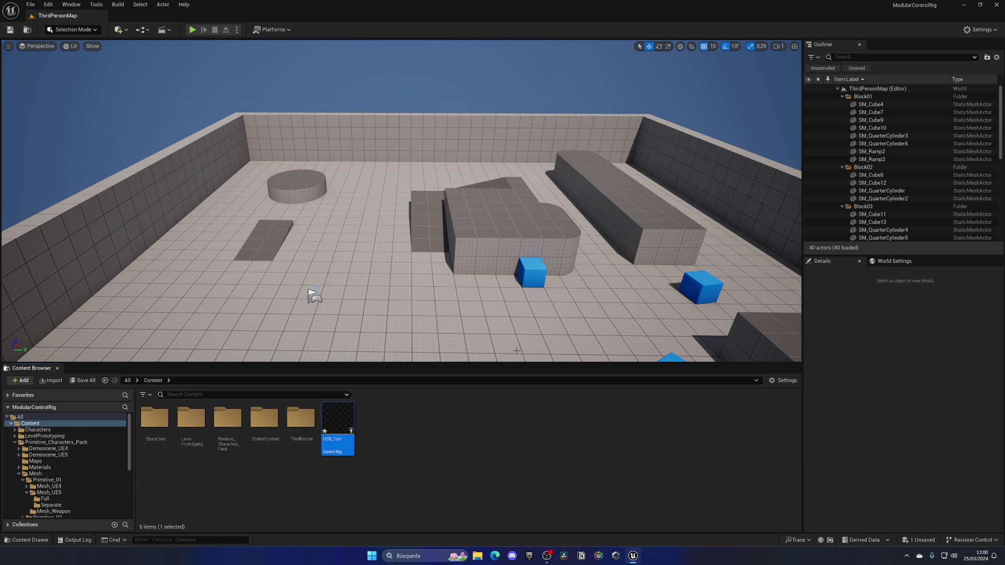
pyautogui.press('Return')
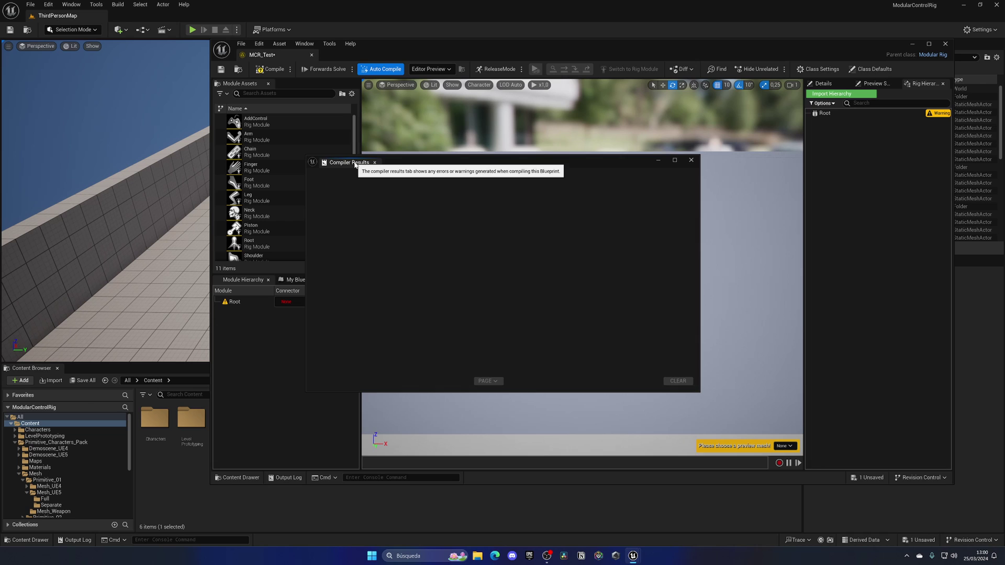
# - Close the Compiler Results window and dock the MCR_Test editor as a tab beside ThirdPersonMap
pyautogui.click(374, 162)
pyautogui.moveTo(261, 54); pyautogui.dragTo(136, 15)
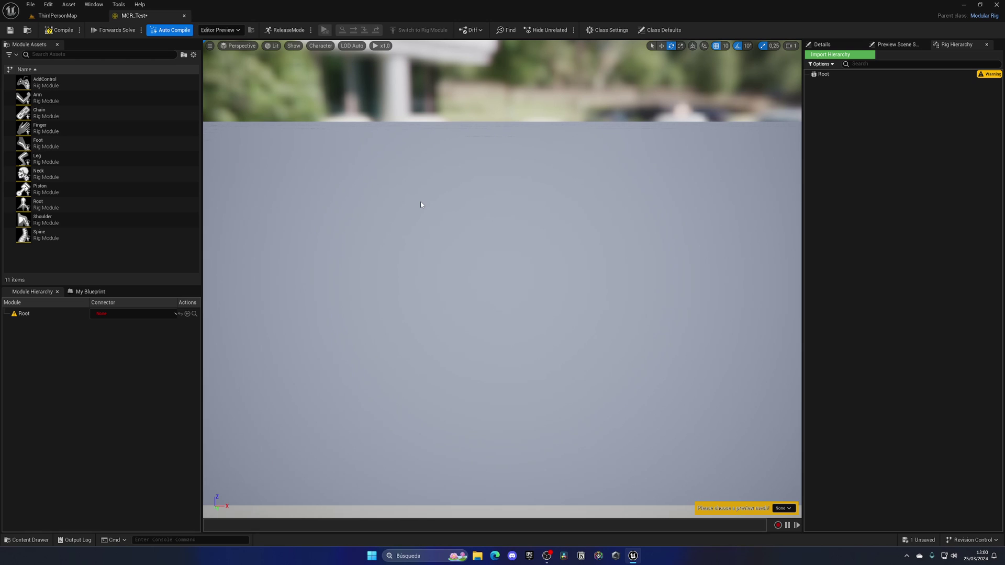
pyautogui.click(821, 44)
pyautogui.click(957, 45)
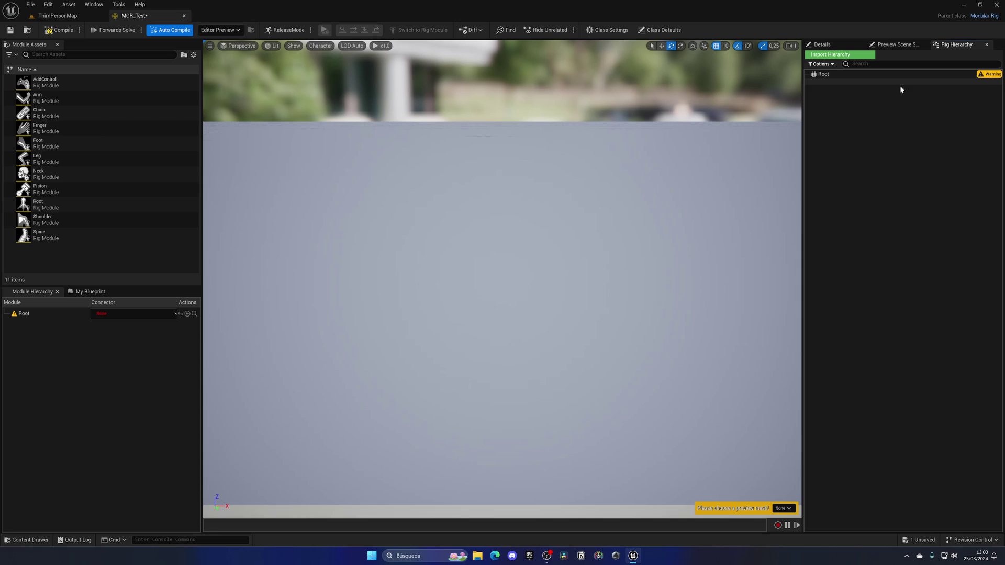
# - Look through the Window menu's list of editor panels, then dismiss it
pyautogui.click(96, 5)
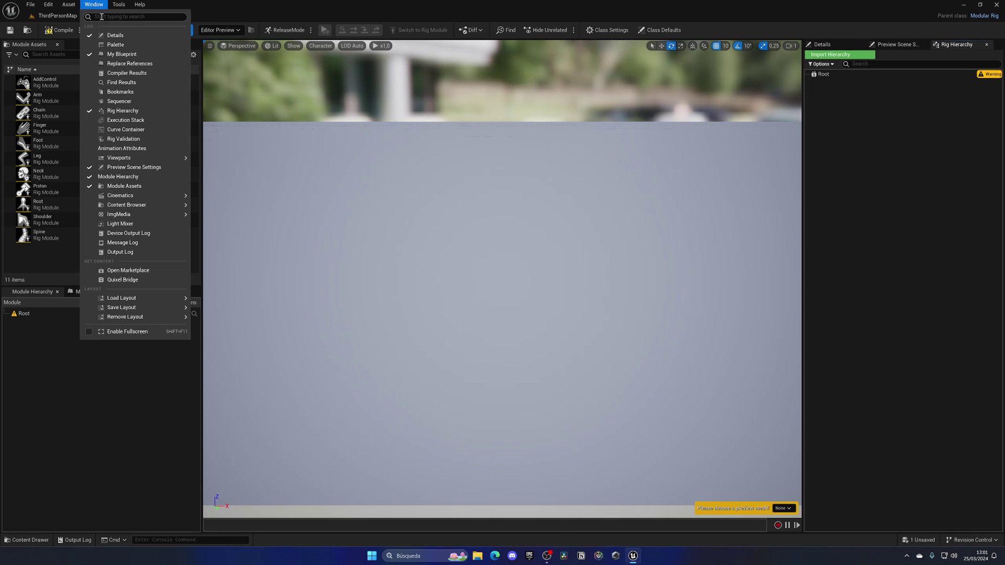
pyautogui.moveTo(126, 204)
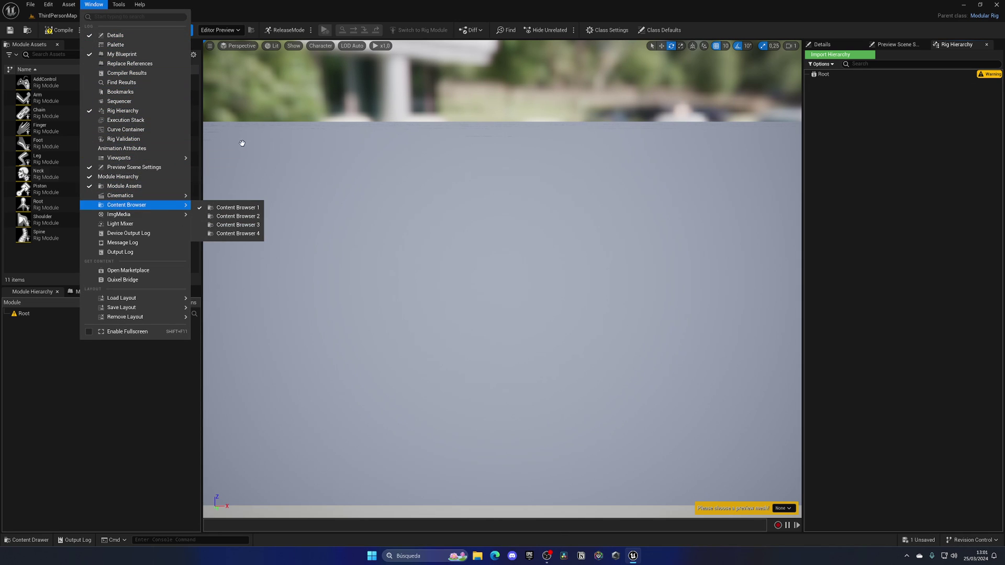
pyautogui.click(491, 4)
# - Browse Primitive_Characters_Pack > Mesh > Primitive_01 > Mesh_UE5 > Full and select SKM_Primitive_Charater_01_01
pyautogui.click(852, 55)
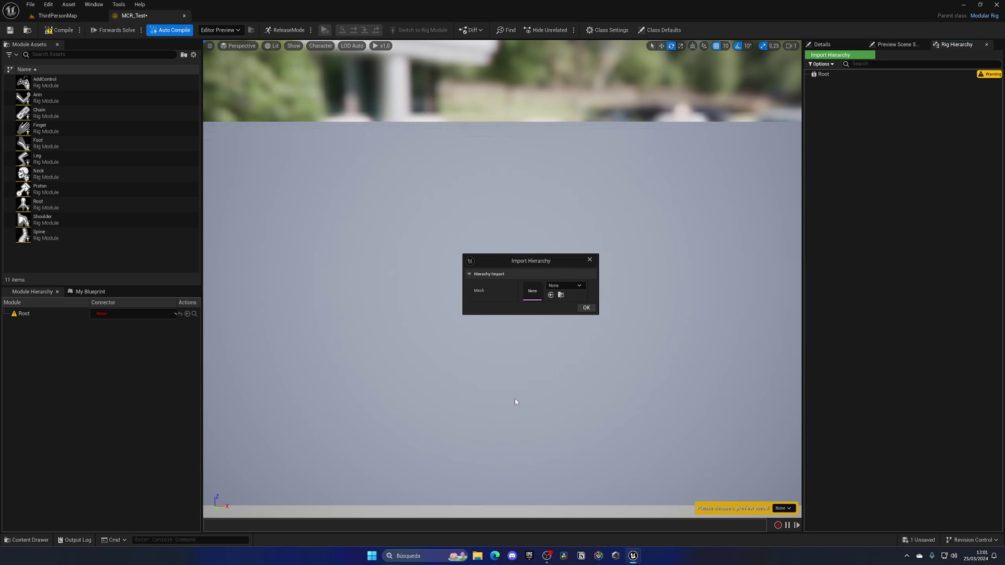
pyautogui.click(589, 260)
pyautogui.click(59, 17)
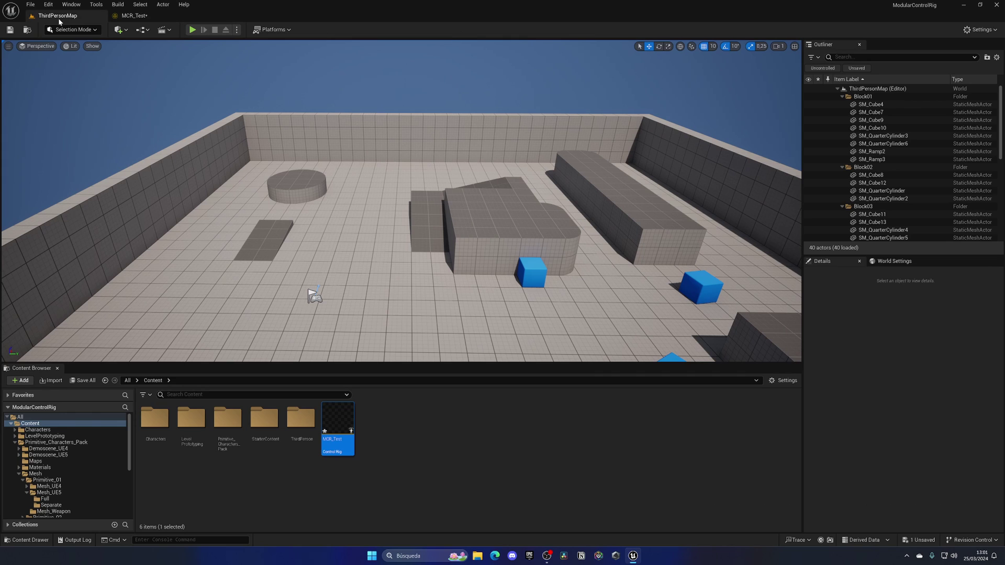
pyautogui.doubleClick(228, 432)
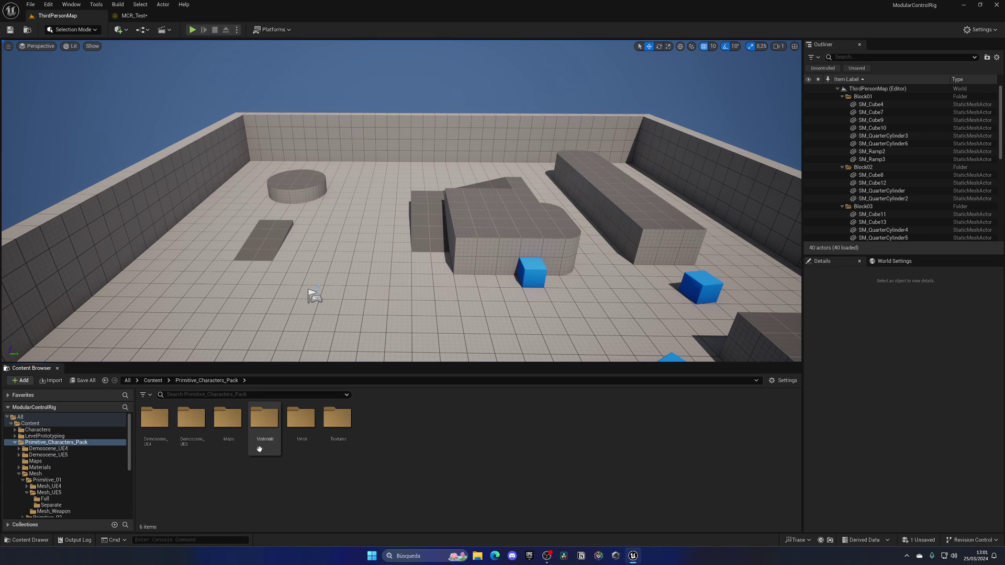
pyautogui.doubleClick(300, 429)
pyautogui.doubleClick(155, 426)
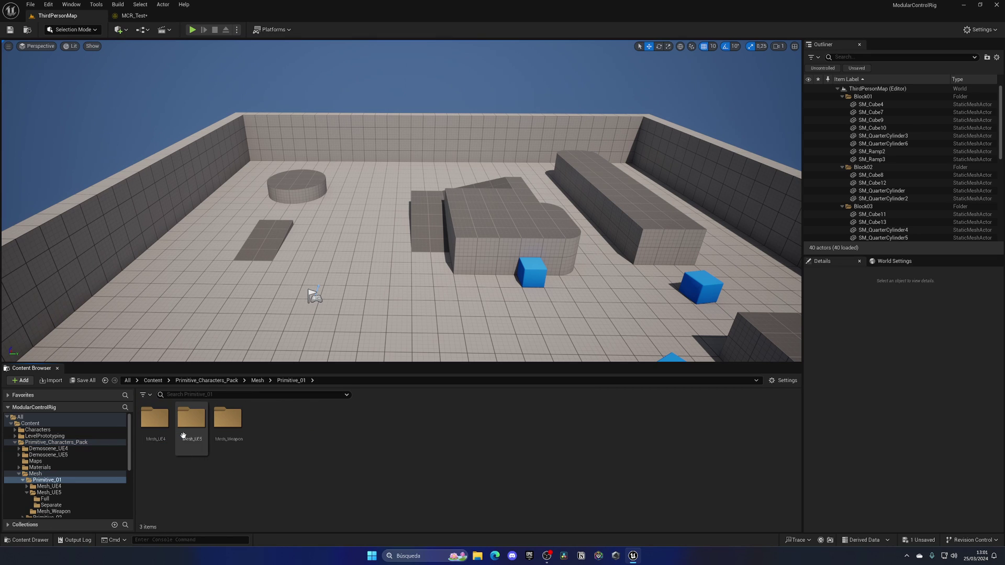
pyautogui.doubleClick(183, 426)
pyautogui.doubleClick(154, 421)
pyautogui.click(155, 421)
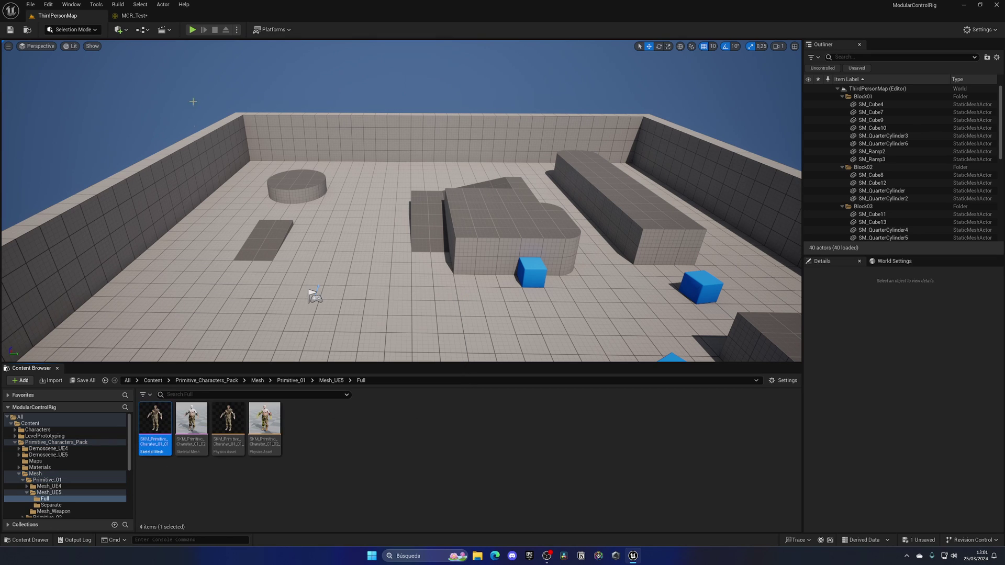
# - In MCR_Test, import the hierarchy using the selected SKM_Primitive_Charater_01_01 as the mesh
pyautogui.click(146, 15)
pyautogui.click(837, 55)
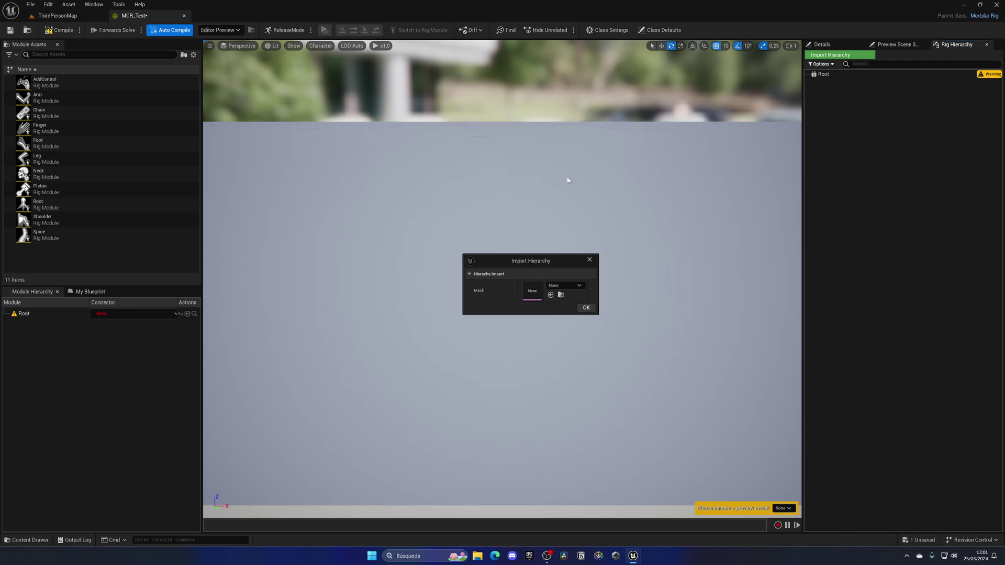
pyautogui.click(550, 295)
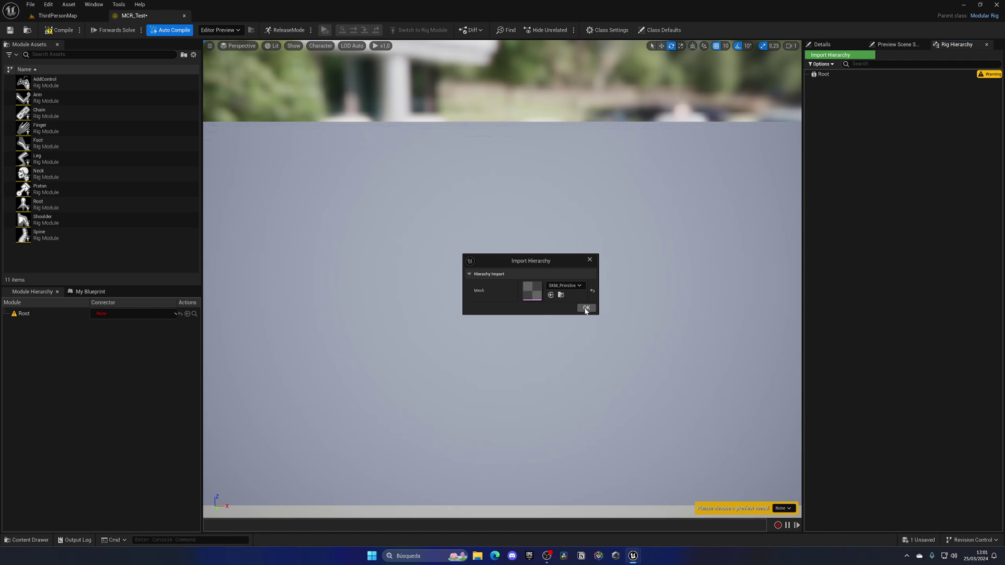
pyautogui.click(586, 308)
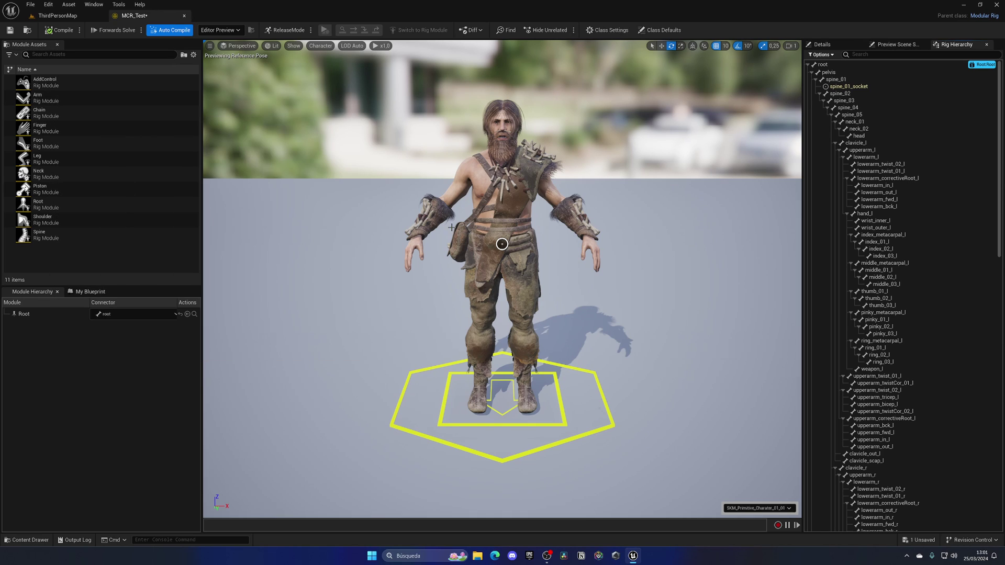
pyautogui.moveTo(490, 254); pyautogui.dragTo(504, 247)
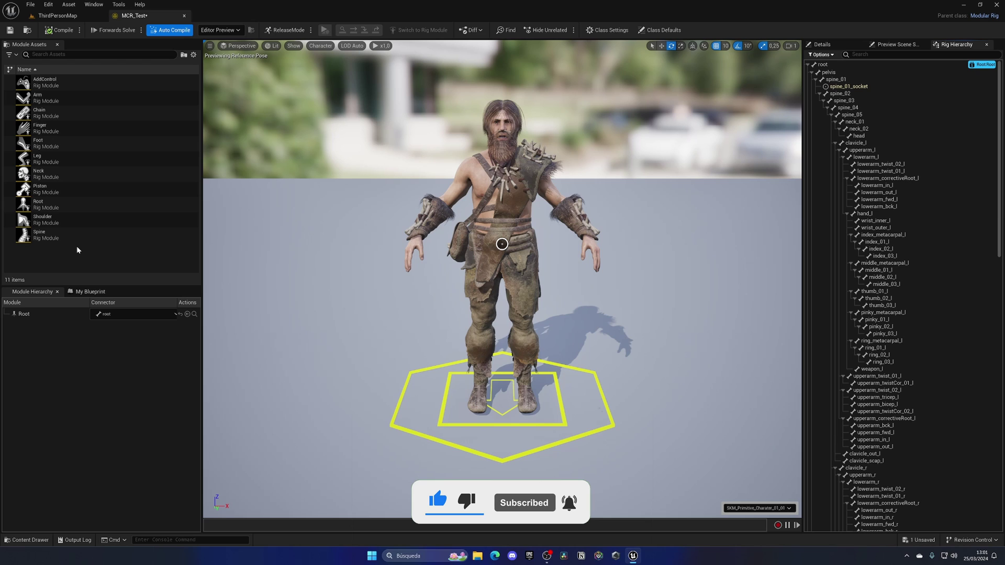
# - Drop Spine on spine_01_socket, Neck on the neck socket, and Shoulder modules on both shoulders
pyautogui.moveTo(76, 235); pyautogui.dragTo(501, 244)
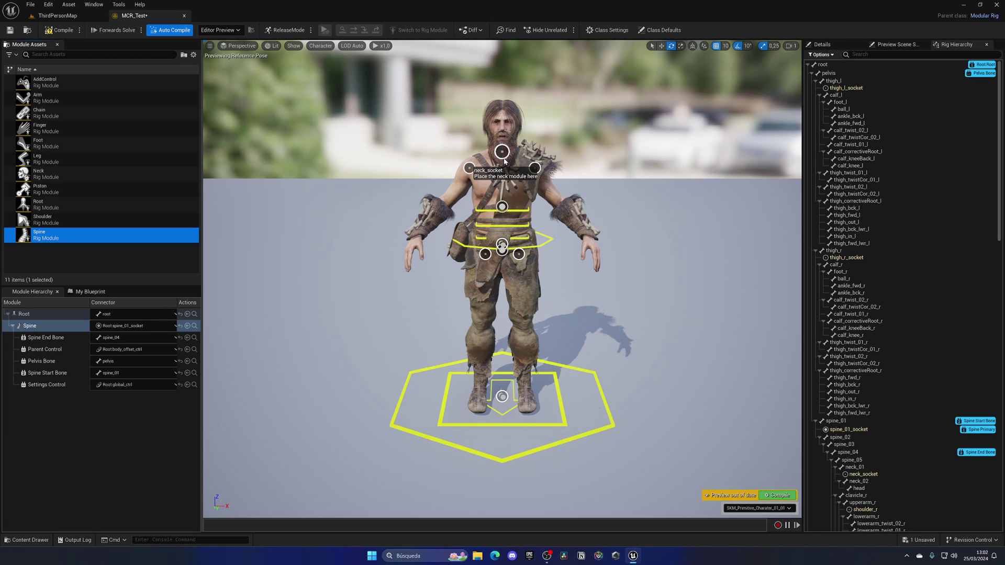
pyautogui.moveTo(62, 173); pyautogui.dragTo(501, 152)
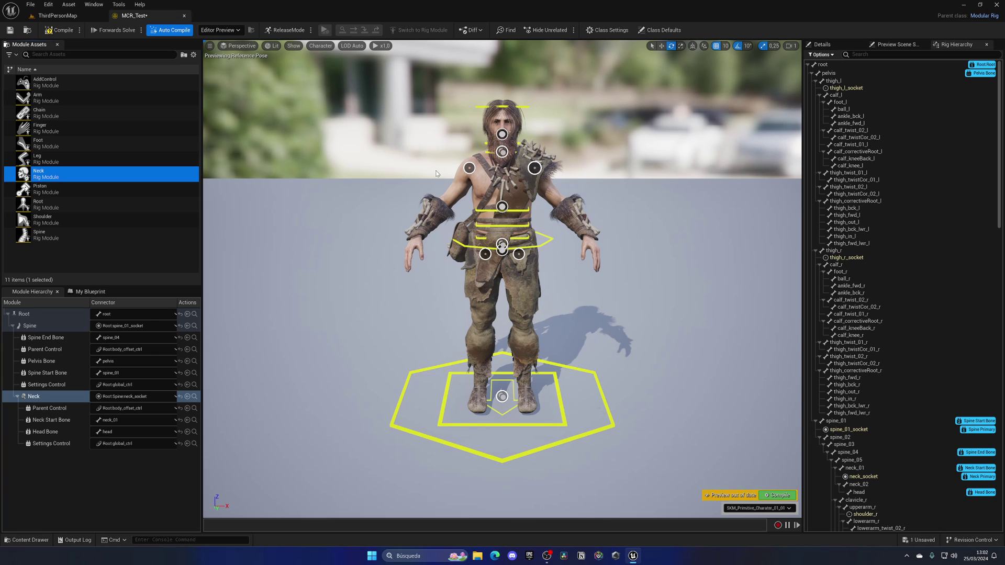
pyautogui.moveTo(47, 220); pyautogui.dragTo(534, 167)
pyautogui.moveTo(105, 220); pyautogui.dragTo(468, 168)
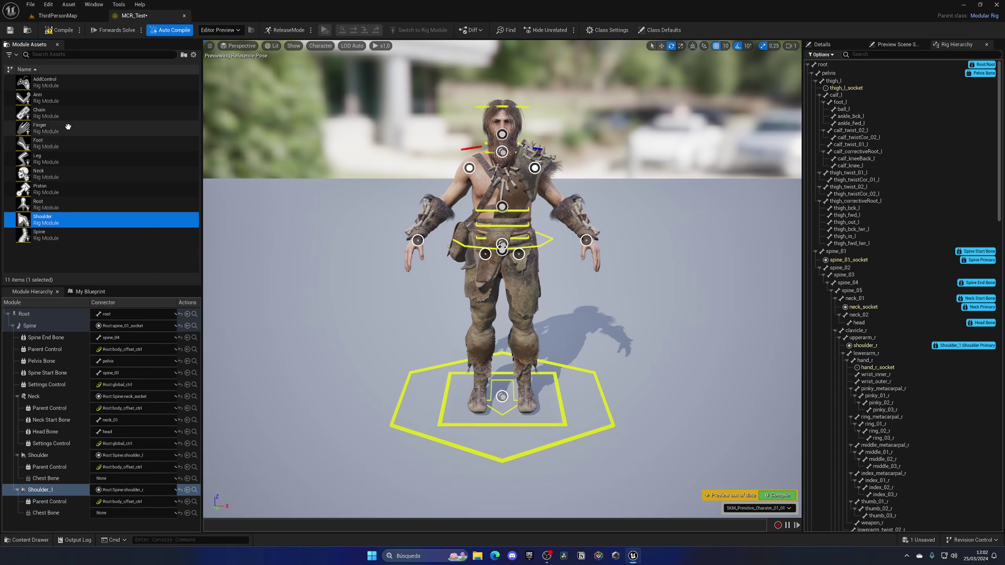
# - Attach Arm modules at the hand sockets, then test-rotate the left forearm FK control and undo
pyautogui.moveTo(63, 98); pyautogui.dragTo(587, 242)
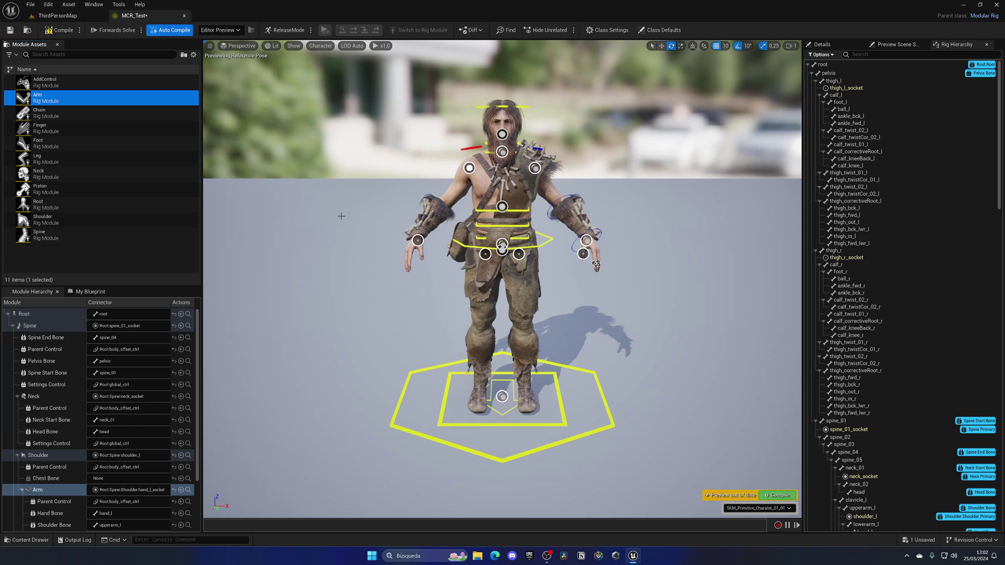
pyautogui.moveTo(45, 104); pyautogui.dragTo(418, 242)
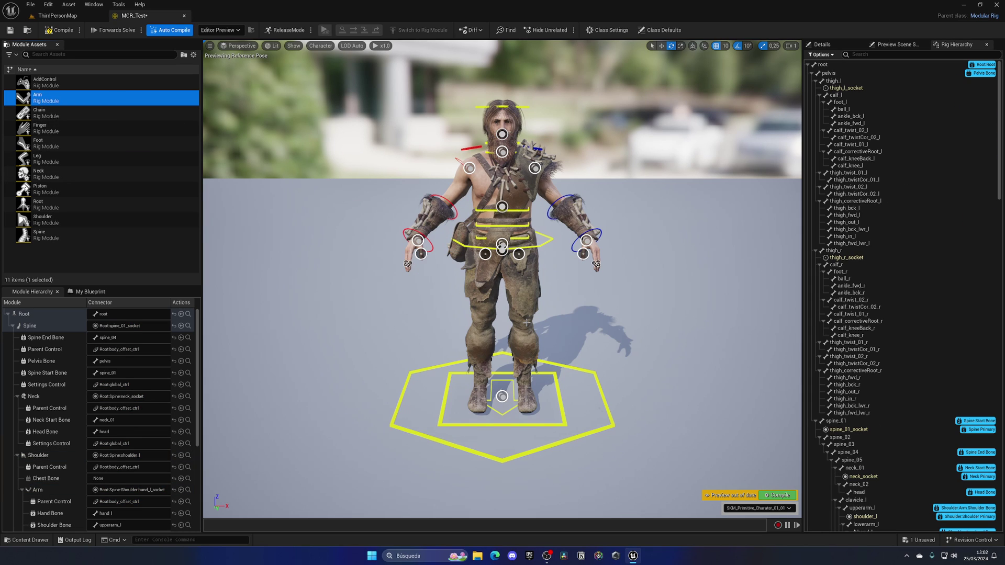
pyautogui.click(558, 221)
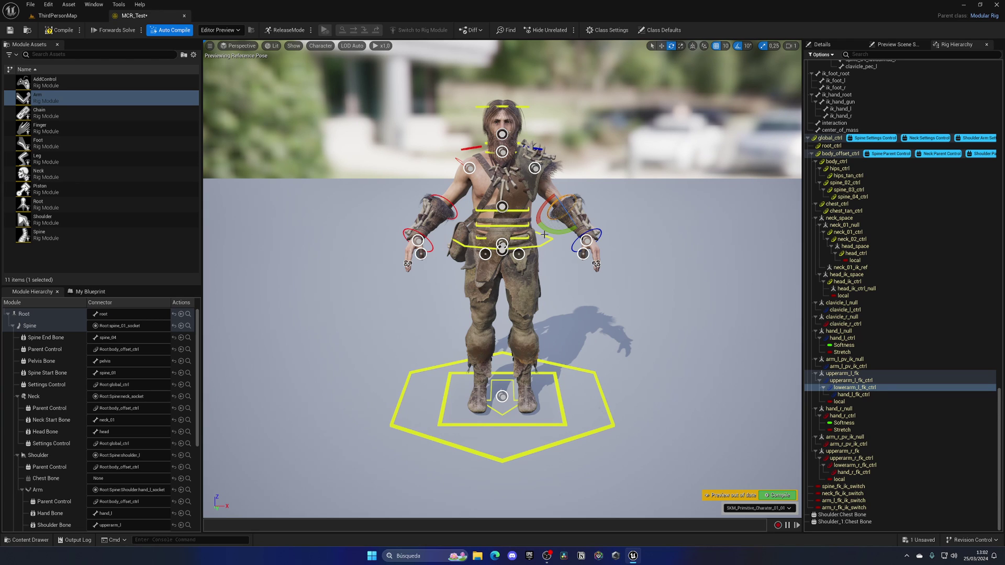
pyautogui.moveTo(544, 235); pyautogui.dragTo(614, 226)
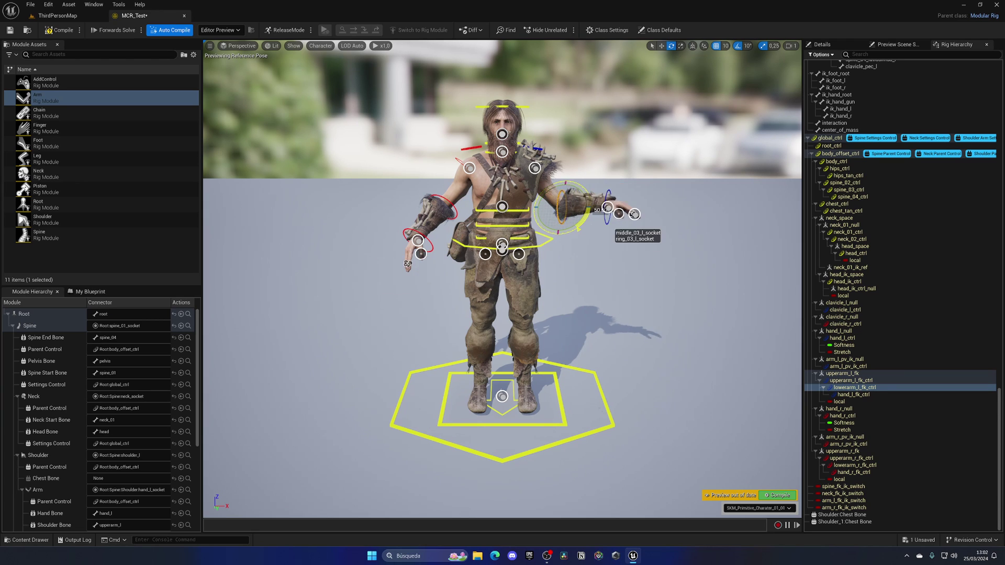
pyautogui.hotkey('ctrl', 'z')
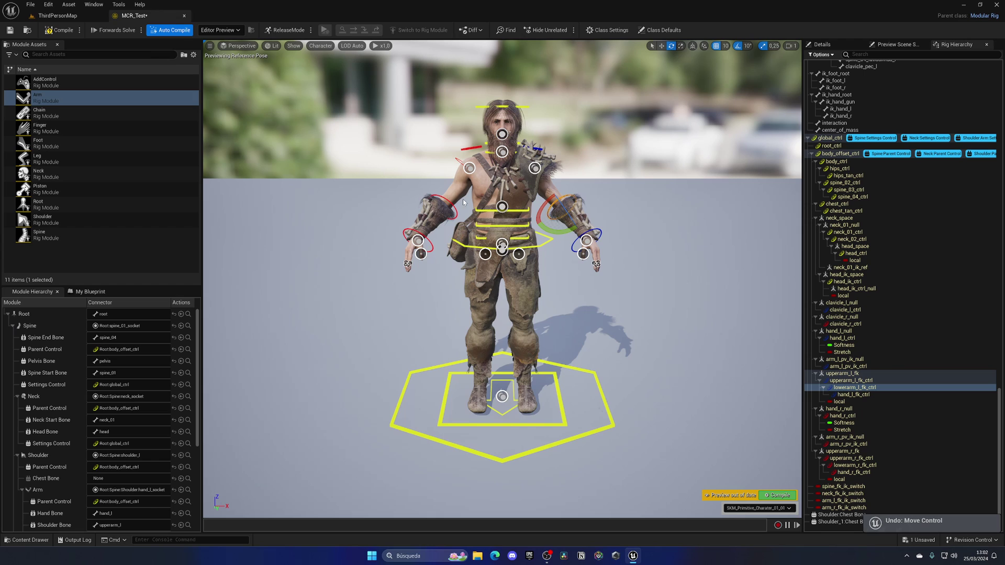
# - Test-rotate the right forearm and upper-arm FK controls, undo, and switch the gizmo to translate
pyautogui.click(457, 200)
pyautogui.moveTo(438, 229); pyautogui.dragTo(473, 211)
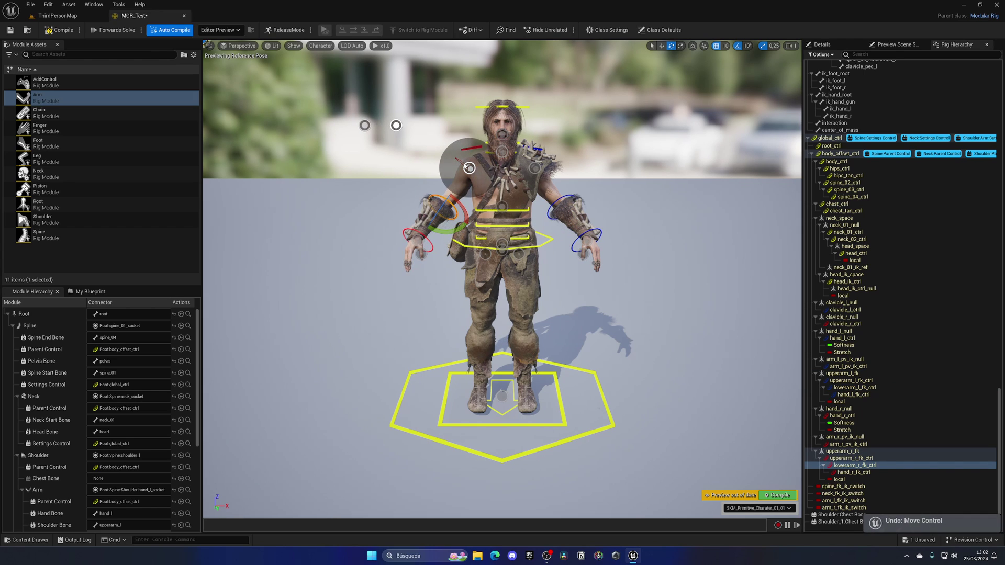
pyautogui.click(479, 152)
pyautogui.moveTo(479, 152)
pyautogui.mouseDown()
pyautogui.moveTo(494, 157)
pyautogui.moveTo(490, 140)
pyautogui.moveTo(496, 160)
pyautogui.mouseUp()
pyautogui.hotkey('ctrl', 'z')
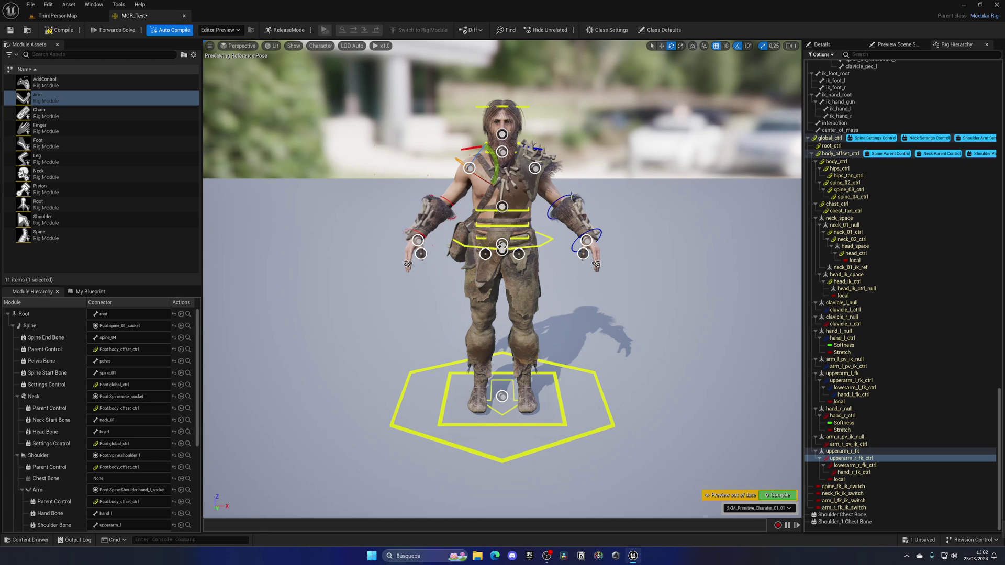
pyautogui.press('w')
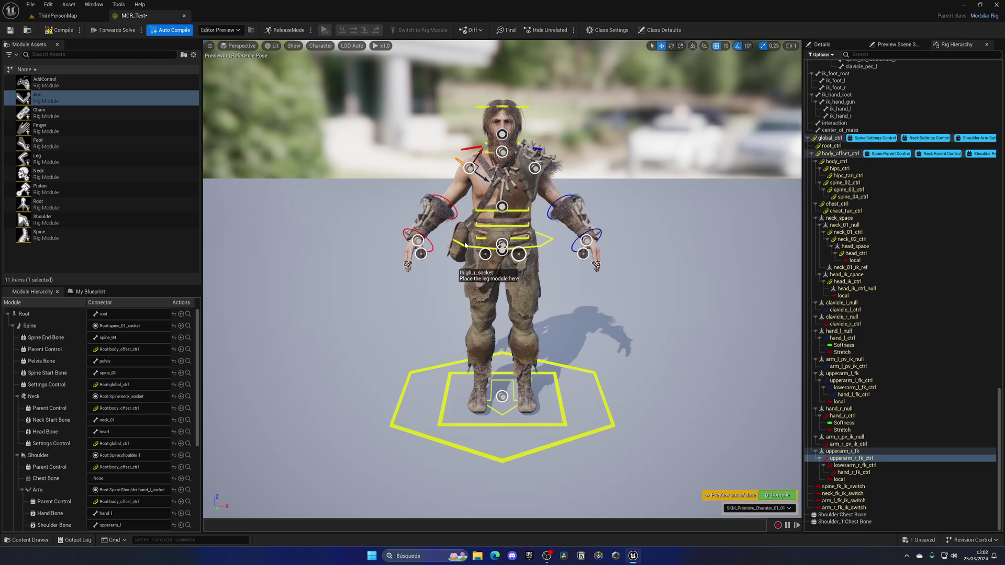
# - Attach Leg modules to thigh_l_socket and thigh_r_socket, and Foot modules to foot_l_socket and foot_r_socket
pyautogui.moveTo(57, 158); pyautogui.dragTo(523, 257)
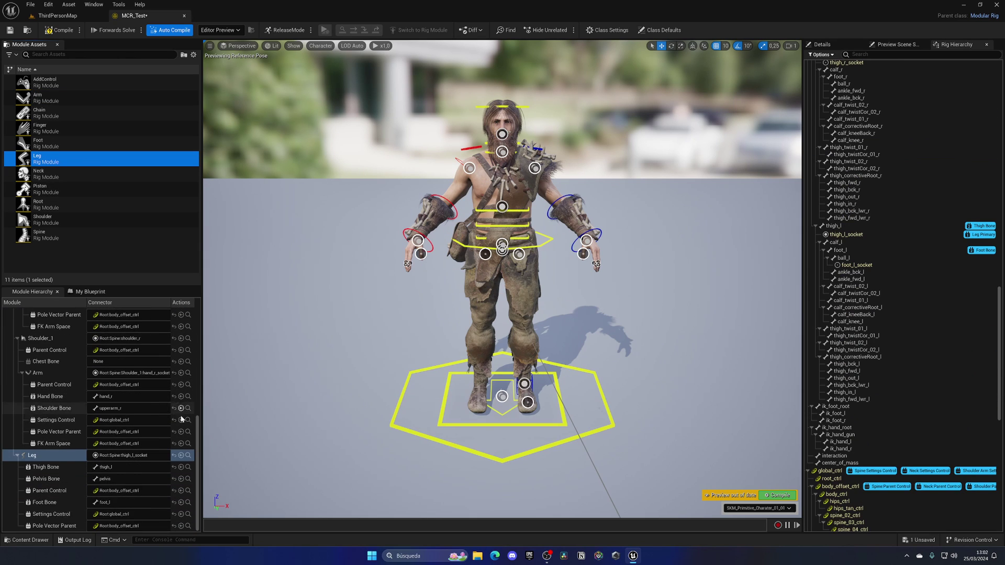
pyautogui.moveTo(100, 154); pyautogui.dragTo(524, 265)
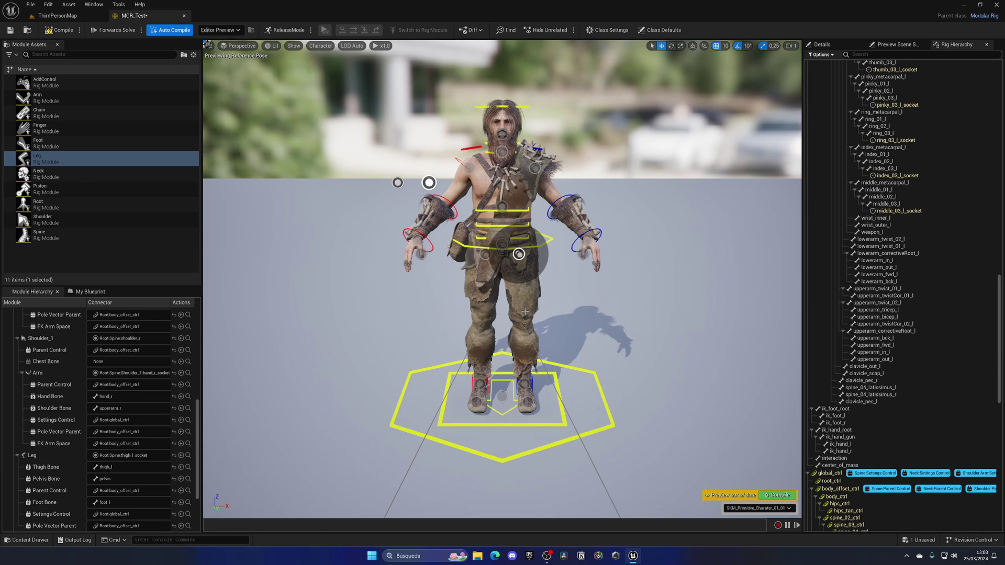
pyautogui.click(531, 384)
pyautogui.click(525, 385)
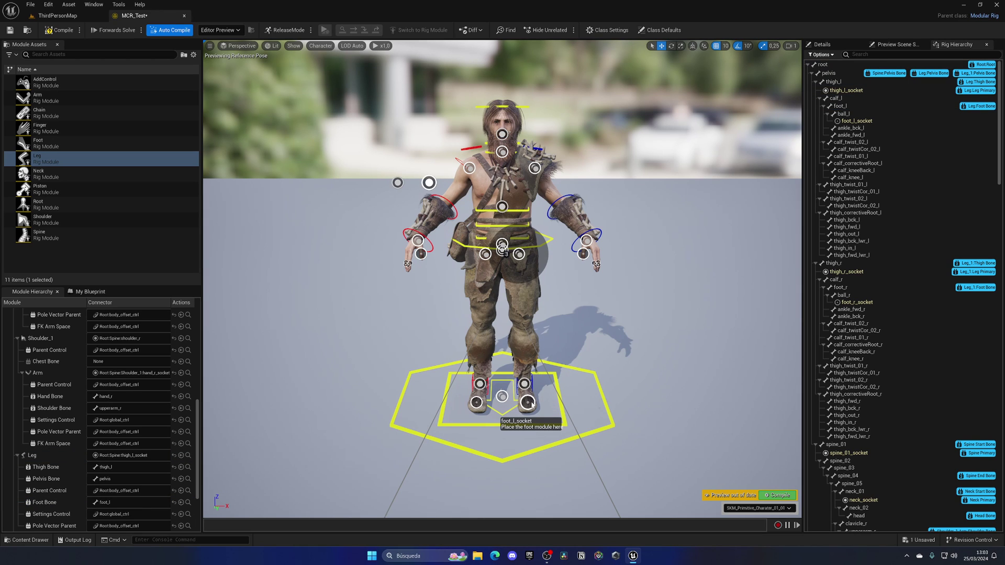
pyautogui.moveTo(151, 145); pyautogui.dragTo(528, 406)
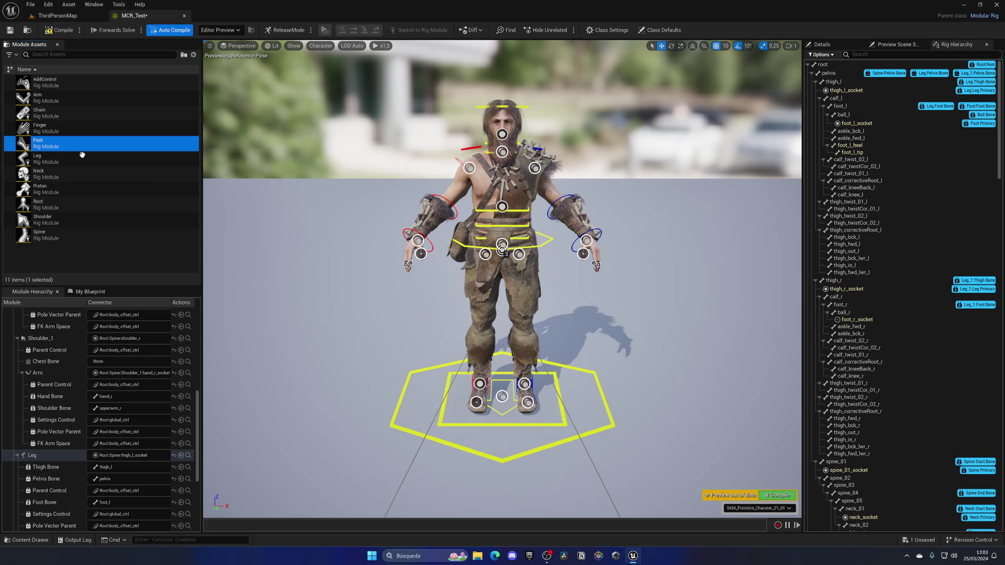
pyautogui.moveTo(85, 151); pyautogui.dragTo(477, 402)
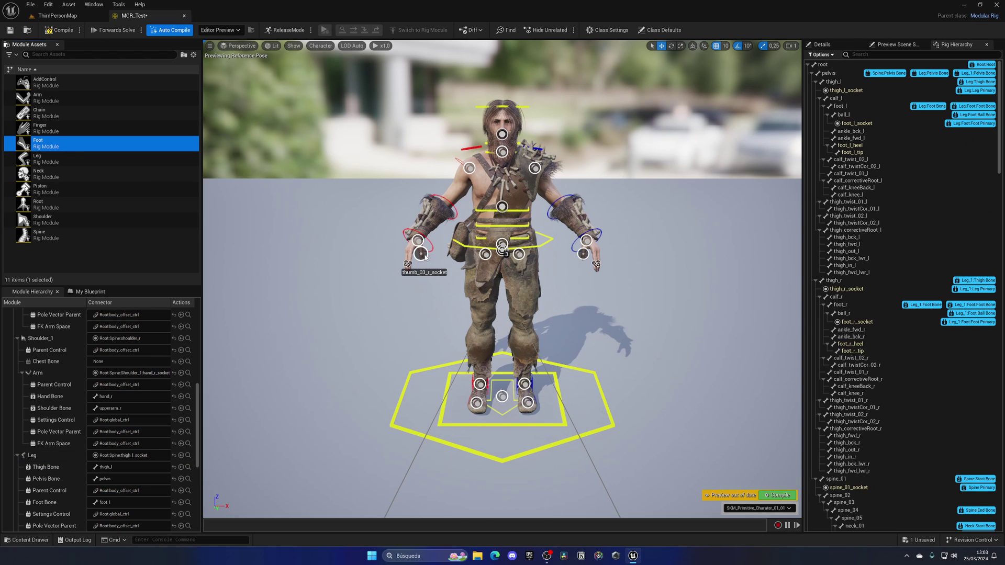
pyautogui.click(447, 199)
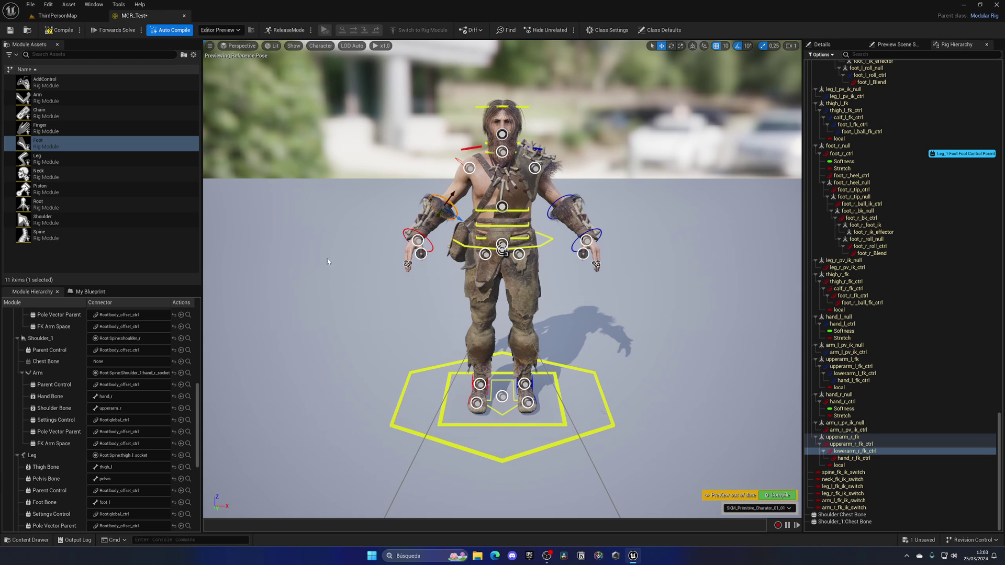
pyautogui.click(469, 167)
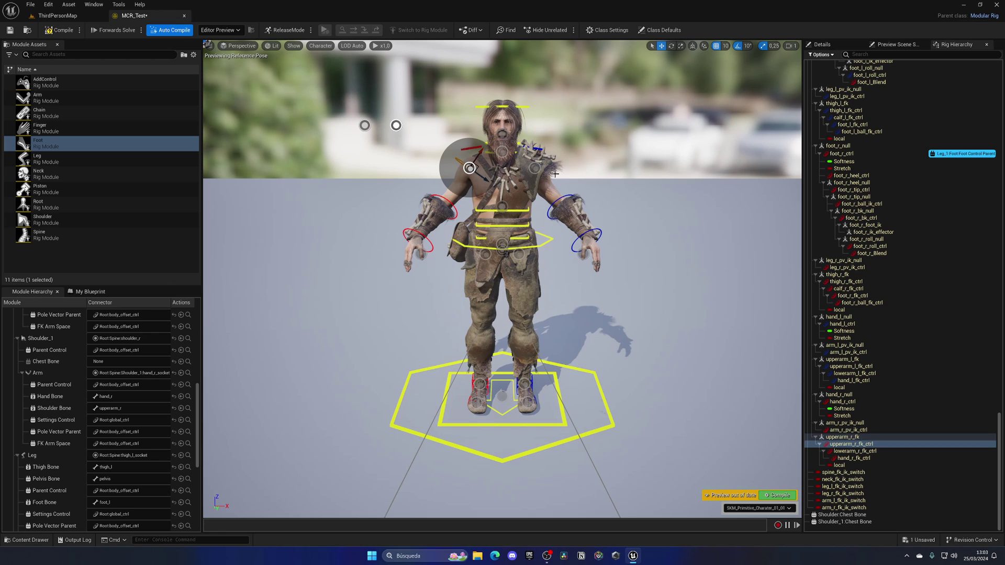
pyautogui.click(560, 209)
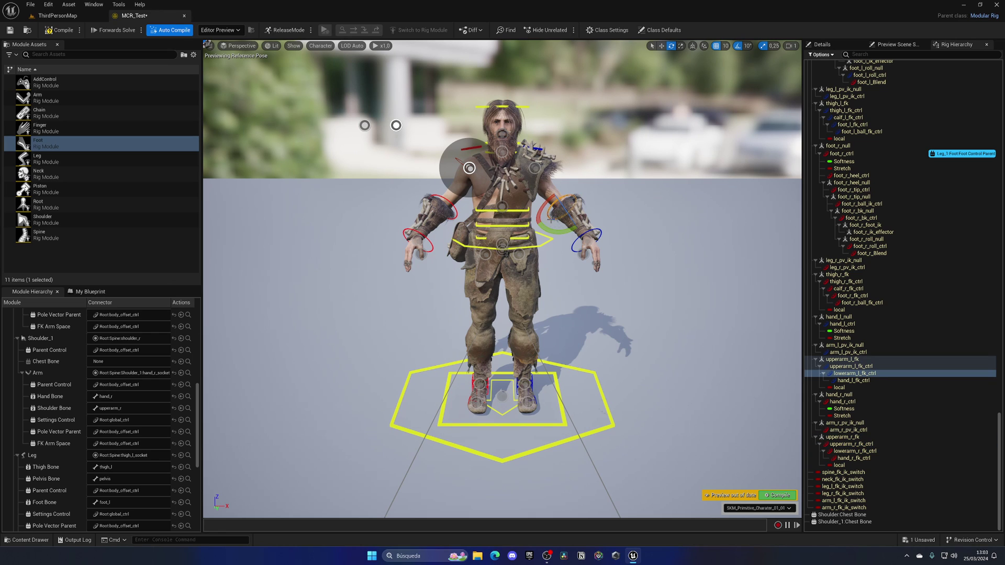
pyautogui.moveTo(550, 219); pyautogui.dragTo(578, 229)
pyautogui.hotkey('ctrl', 'z')
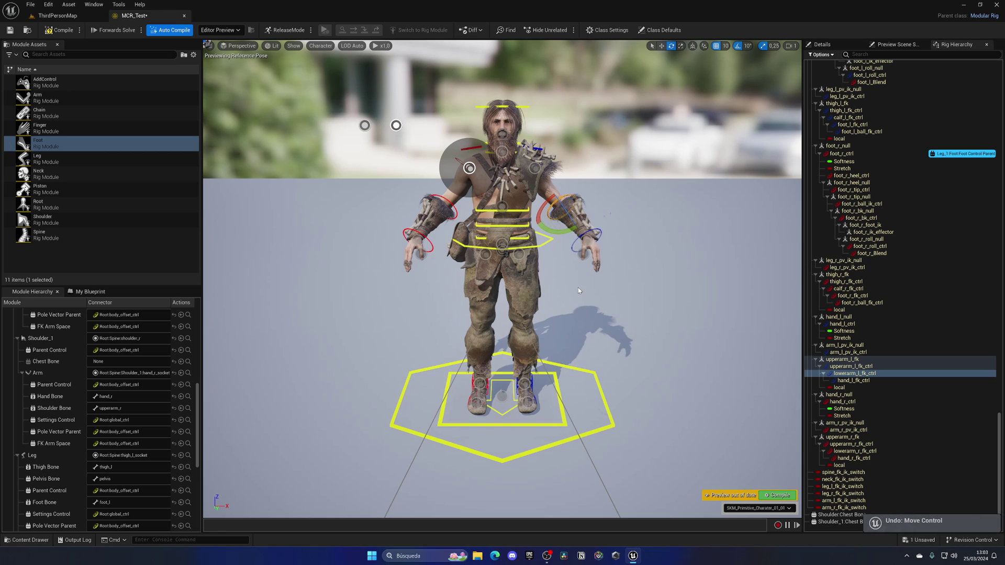
pyautogui.press('w')
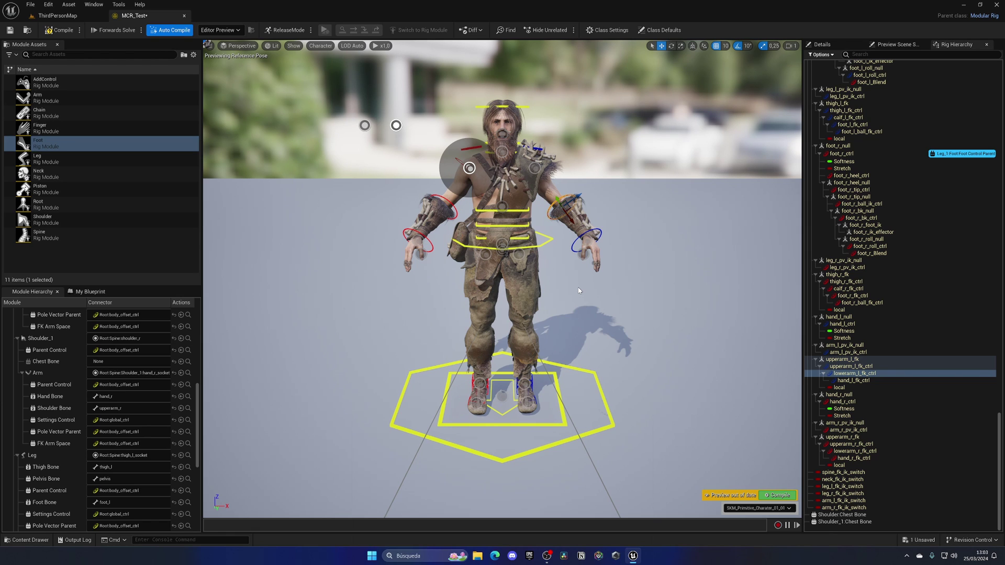
pyautogui.click(578, 229)
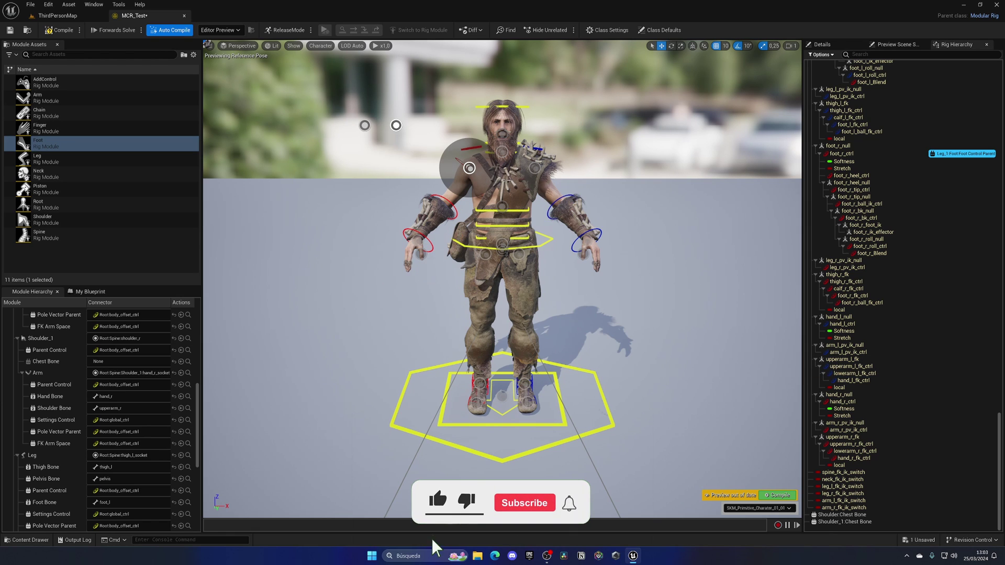
# - Move body_ctrl to test the hips, then undo and redo back to the deep forward bend
pyautogui.moveTo(431, 516); pyautogui.dragTo(351, 505)
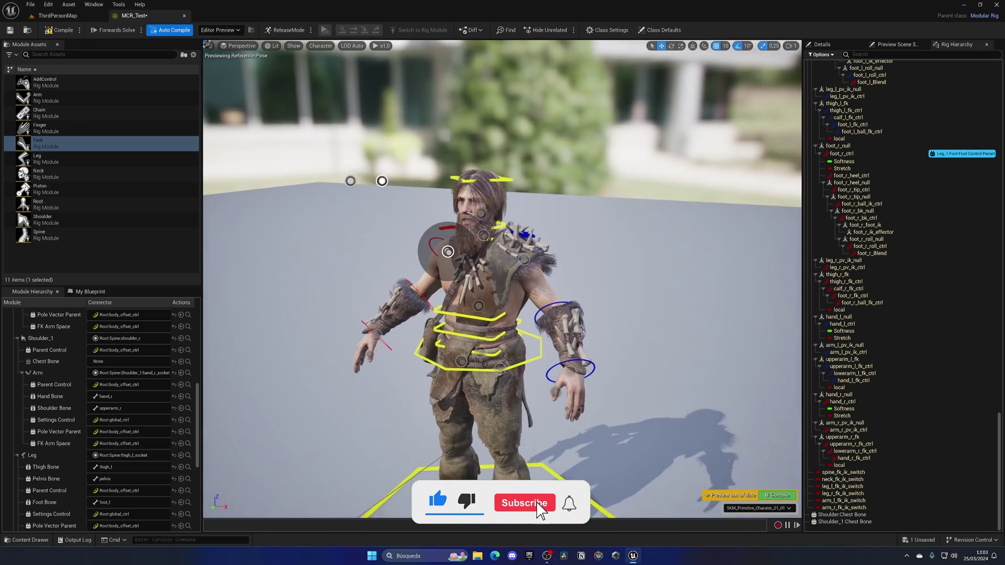
pyautogui.moveTo(491, 209); pyautogui.dragTo(491, 208)
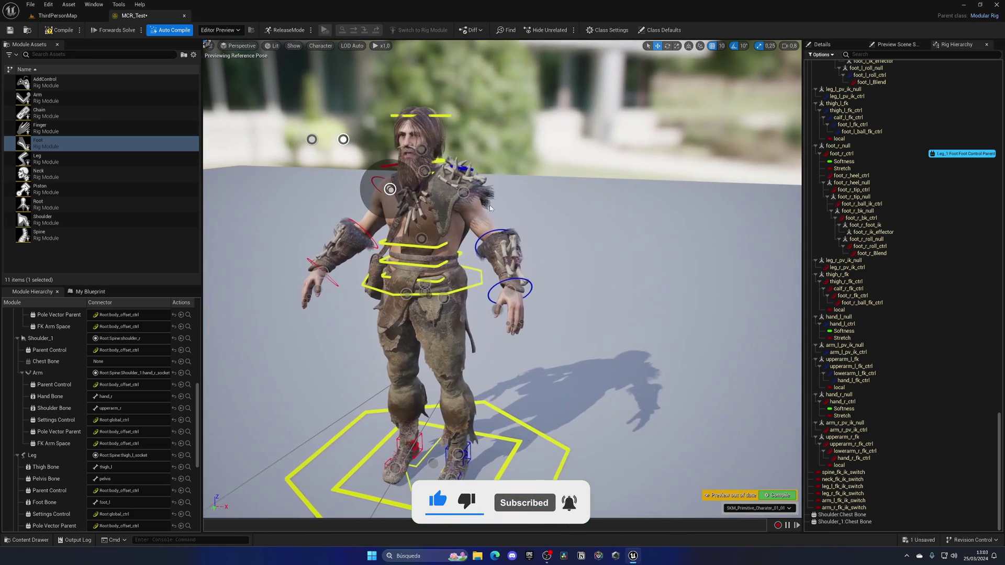
pyautogui.click(462, 291)
pyautogui.moveTo(463, 291)
pyautogui.mouseDown()
pyautogui.moveTo(502, 267)
pyautogui.moveTo(366, 309)
pyautogui.moveTo(461, 288)
pyautogui.moveTo(413, 293)
pyautogui.moveTo(453, 274)
pyautogui.mouseUp()
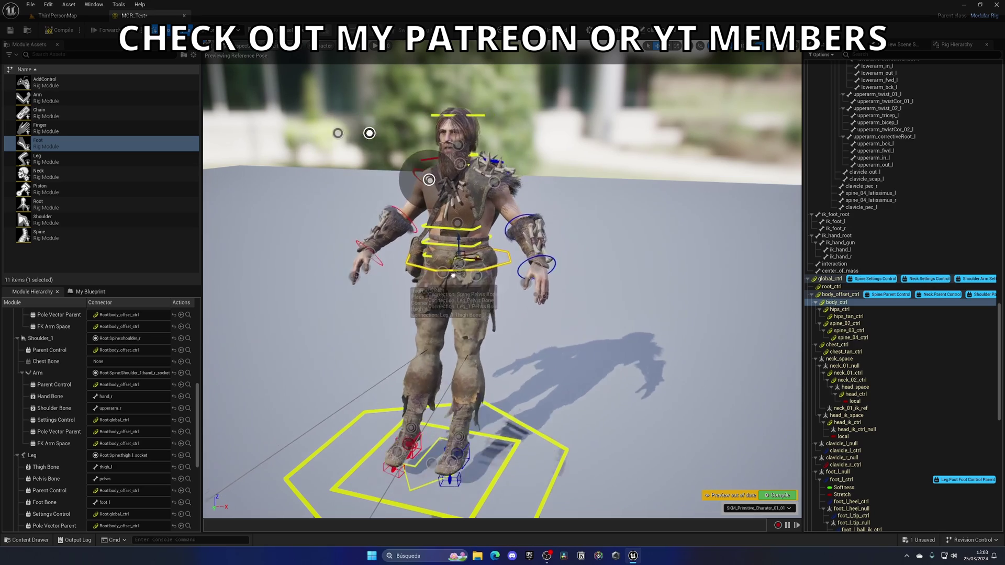
pyautogui.hotkey('ctrl', 'z')
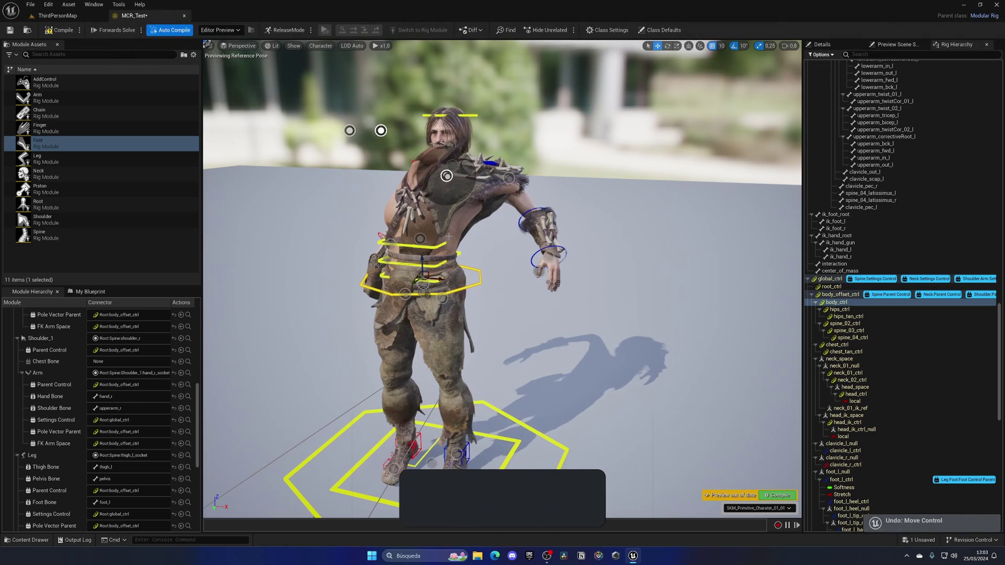
pyautogui.hotkey('ctrl', 'z')
pyautogui.hotkey('ctrl', 'z')
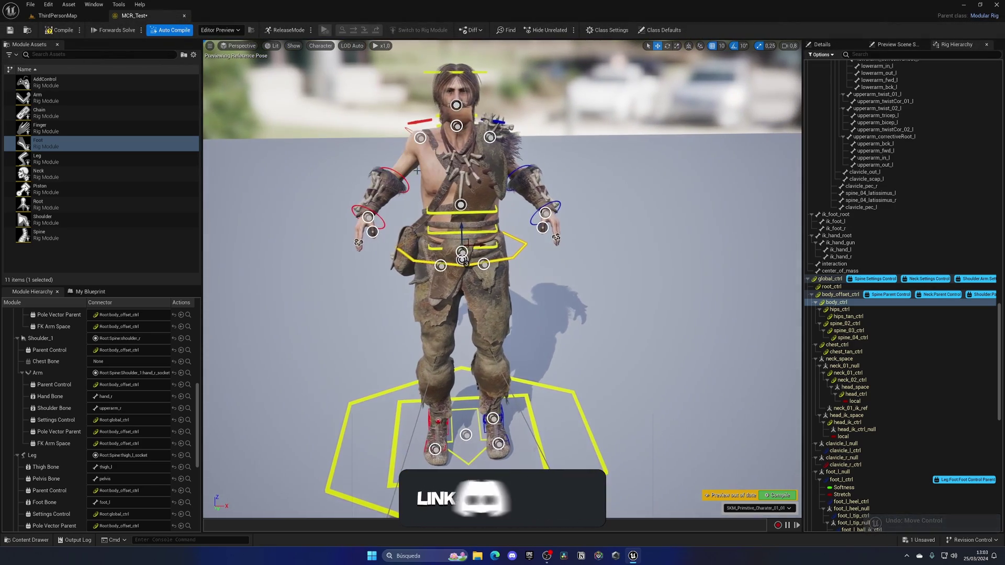
pyautogui.hotkey('ctrl', 'y')
# - From a side view, rotate upperarm_r_fk_ctrl to swing the right arm back
pyautogui.keyDown('alt'); pyautogui.moveTo(417, 170); pyautogui.dragTo(346, 184); pyautogui.keyUp('alt')
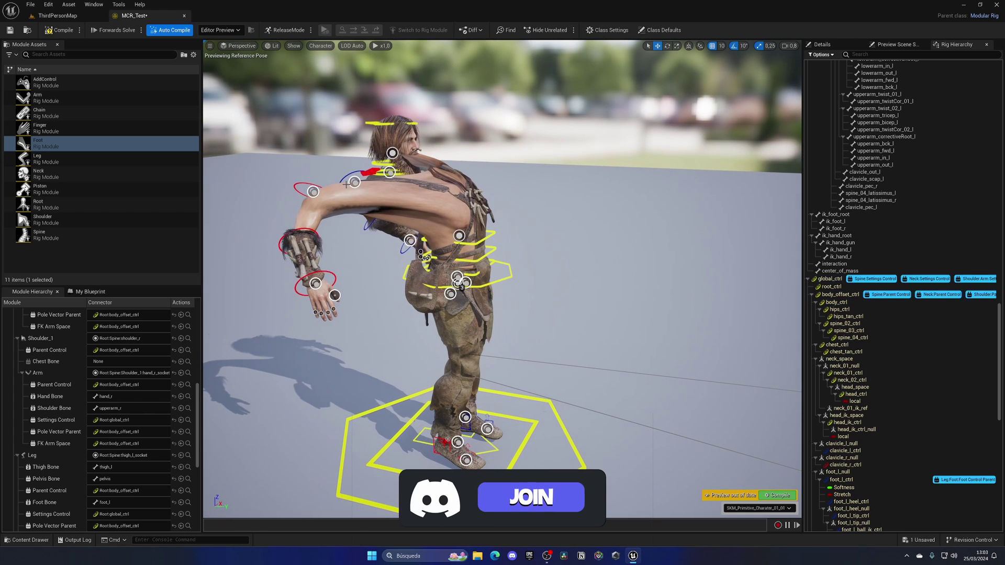
pyautogui.click(354, 182)
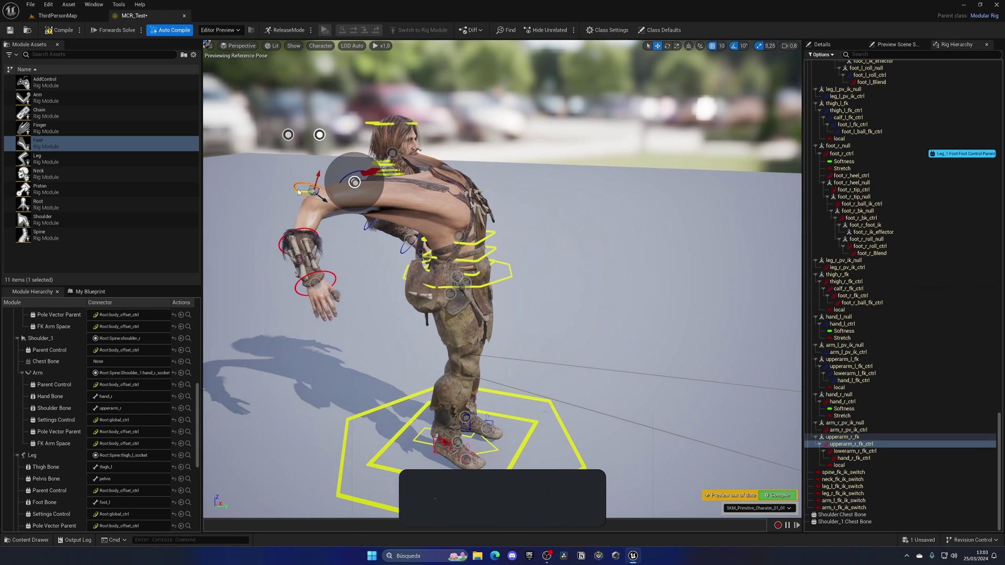
pyautogui.moveTo(350, 184); pyautogui.dragTo(500, 233)
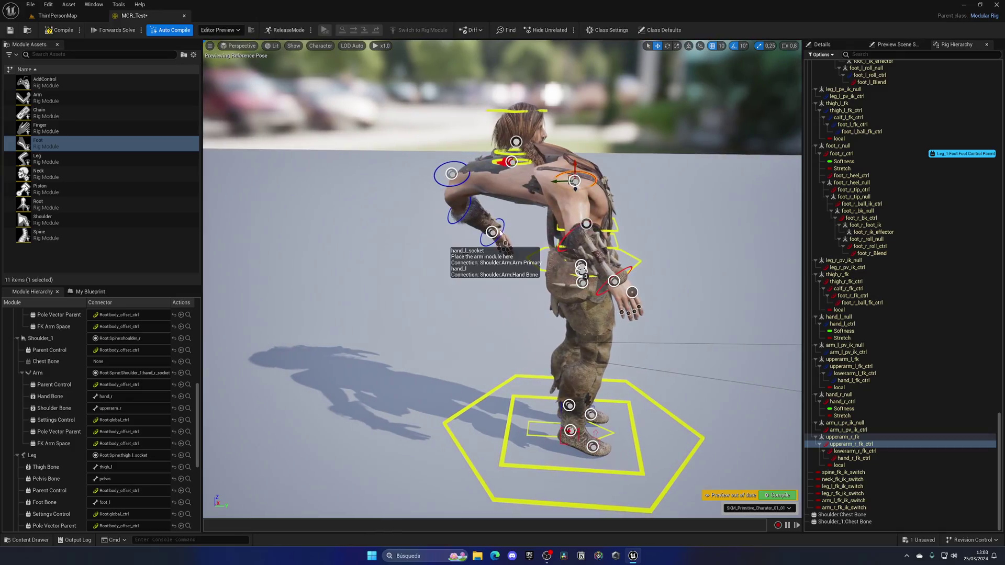